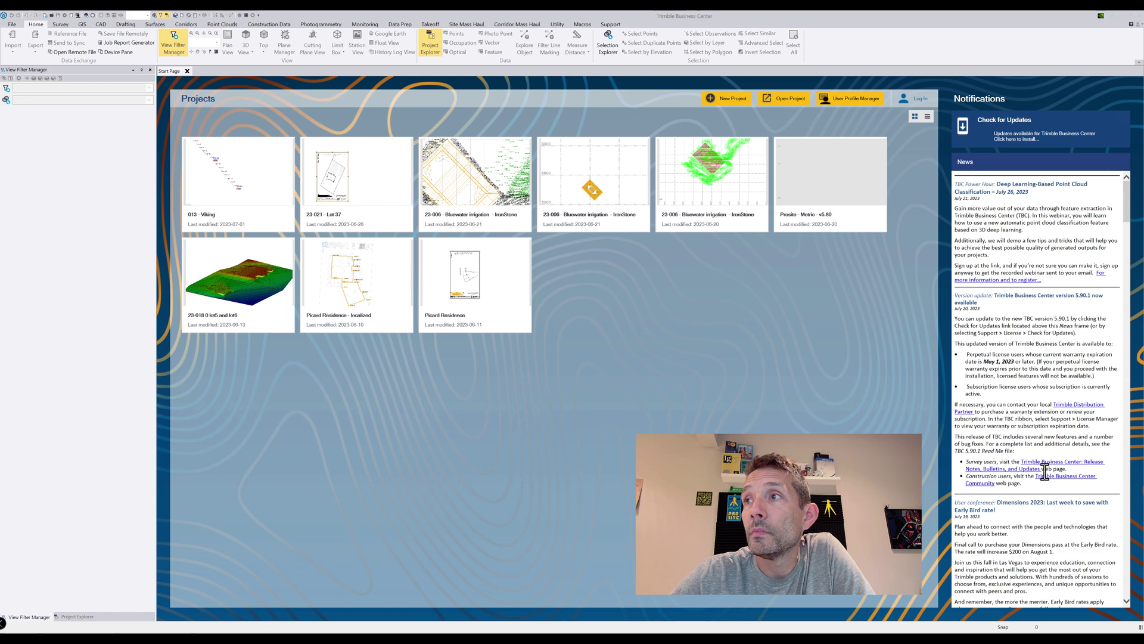
Open the Trimble Business Center community page from News and centre the Firefox window.
left_click(1052, 484)
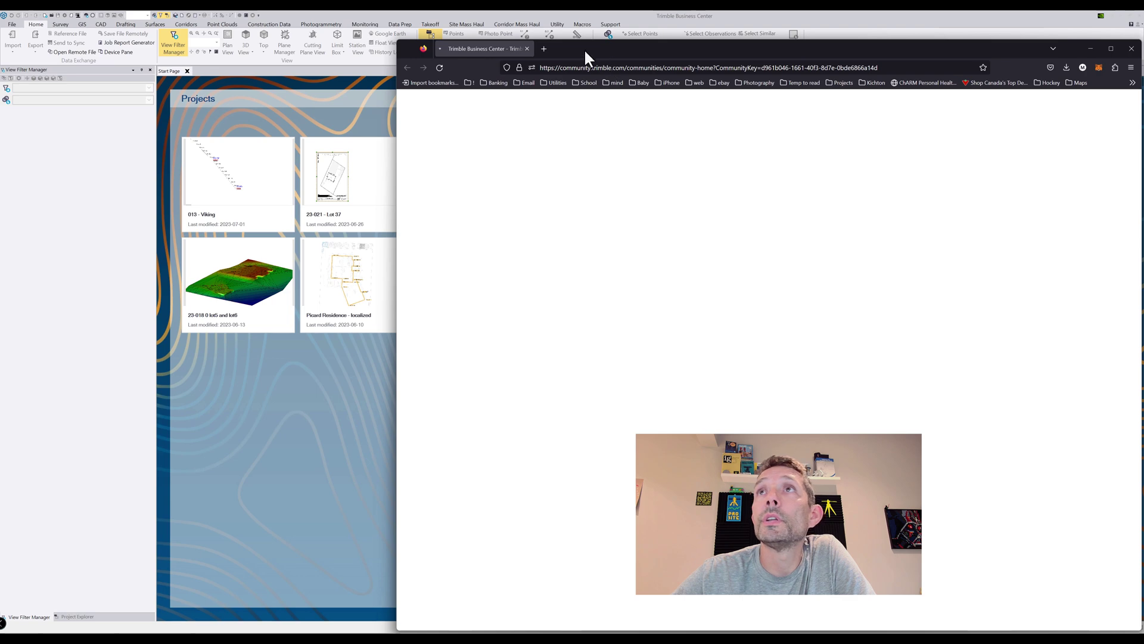
left_click_drag(584, 48, 377, 30)
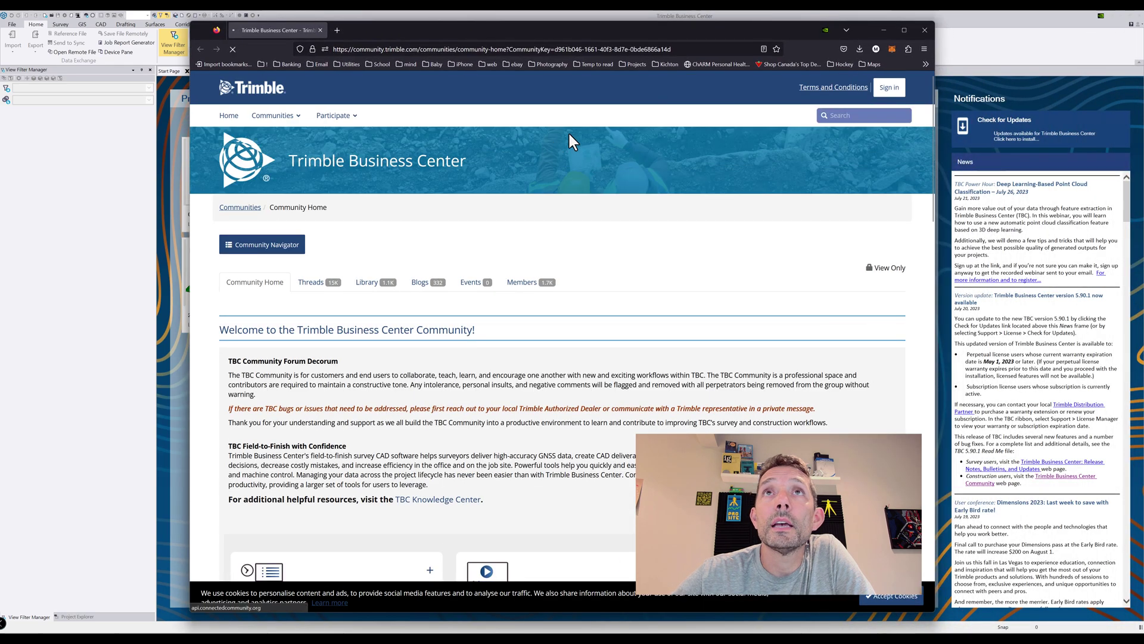
left_click(924, 49)
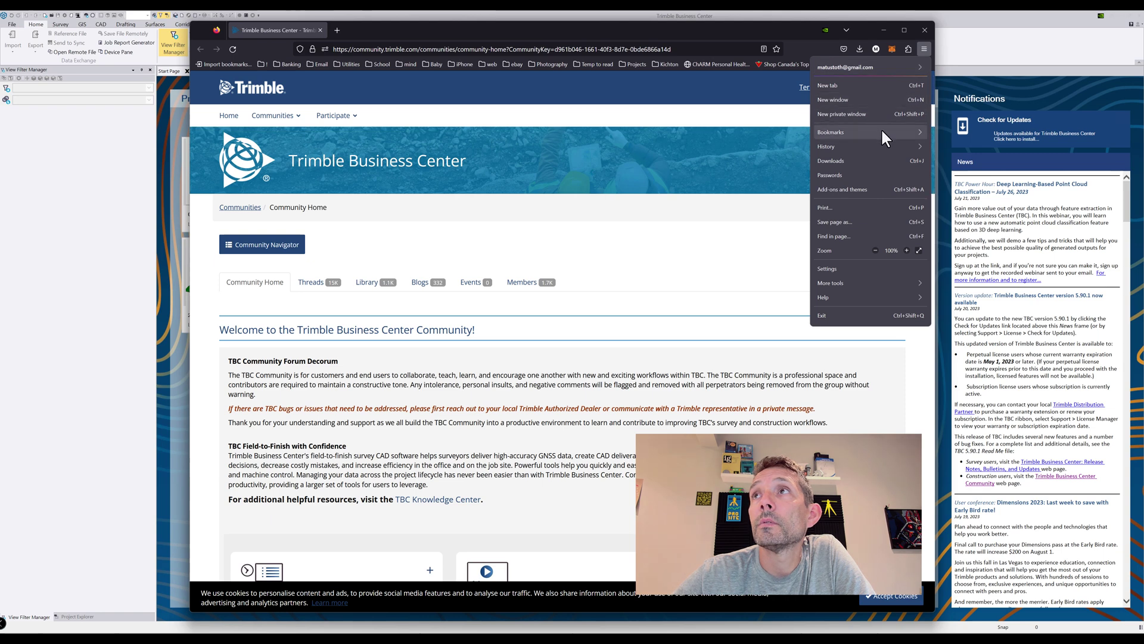
left_click(922, 48)
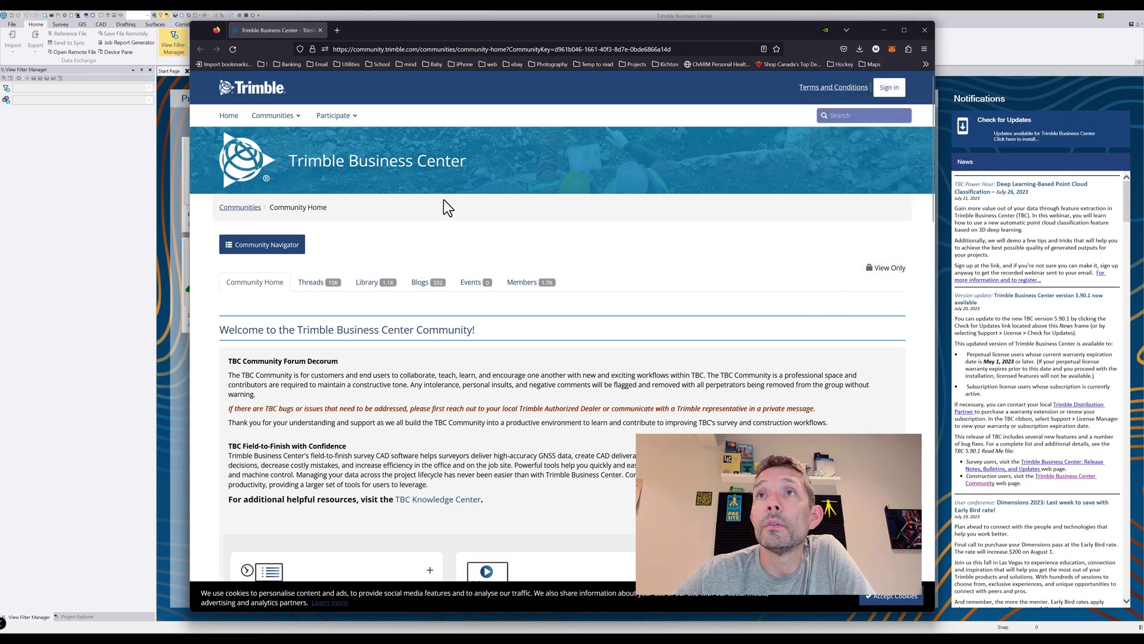
Scroll to the Release Notes tile and expand it to list versions 5.90.1 through 5.32.
scroll(445, 198, "down", 2)
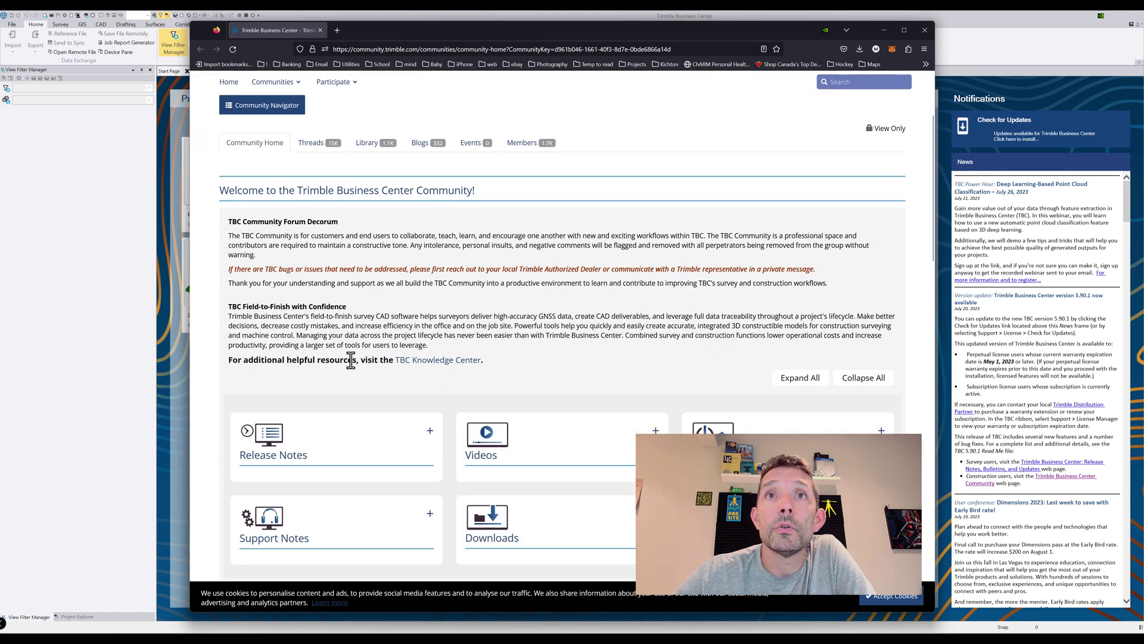
scroll(346, 353, "down", 3)
scroll(313, 325, "down", 1)
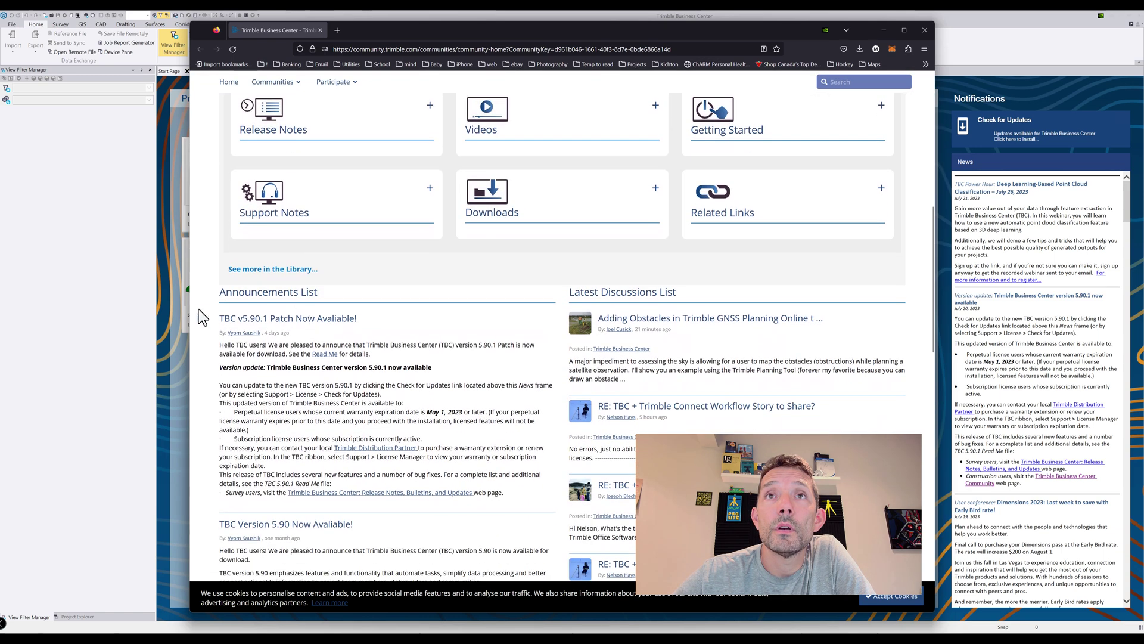
left_click_drag(218, 314, 385, 332)
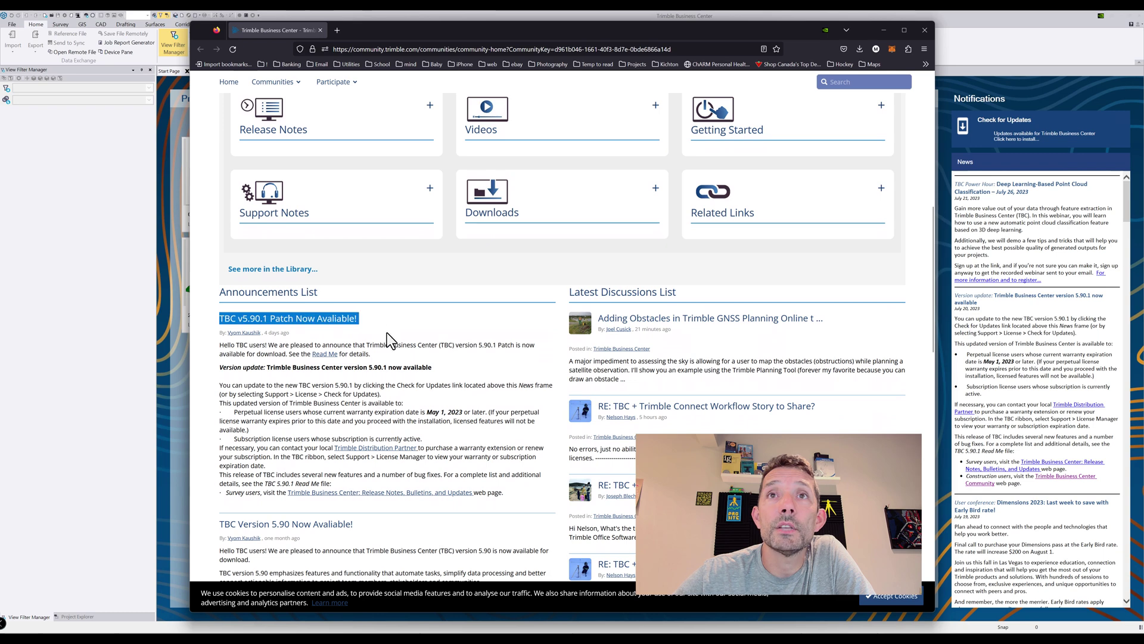
scroll(386, 337, "down", 2)
scroll(340, 310, "up", 3)
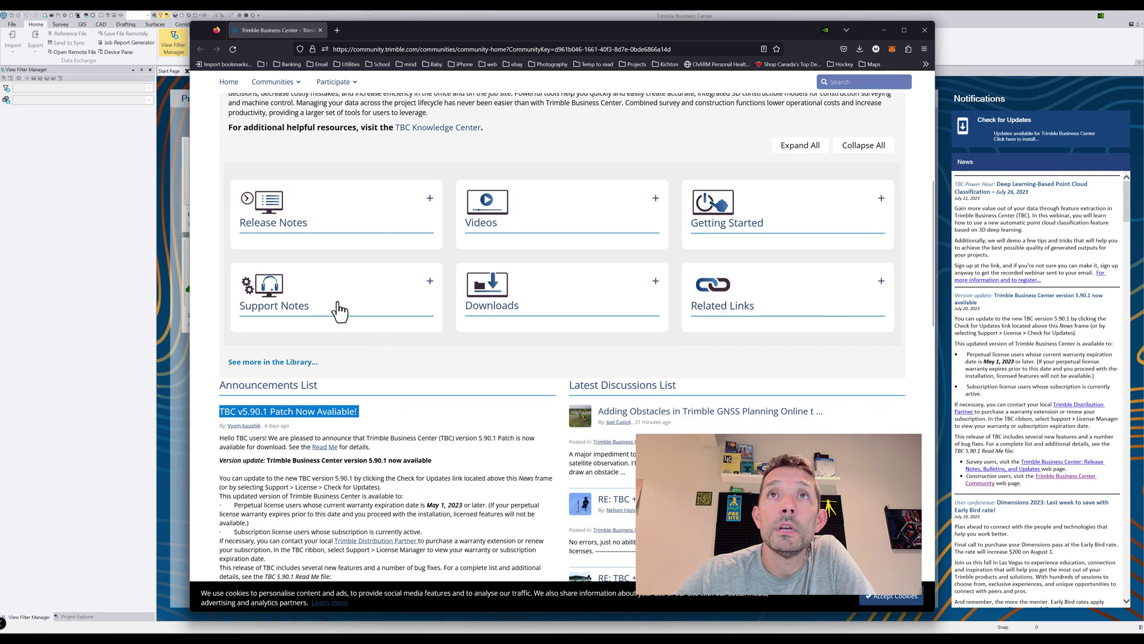
left_click(282, 223)
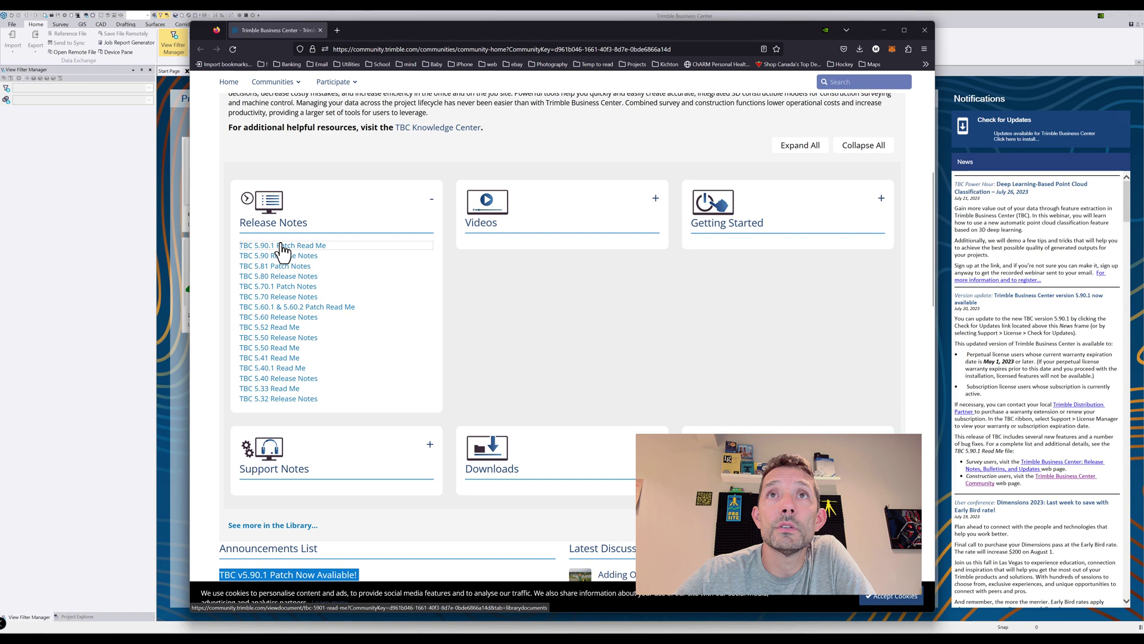
Open 'TBC 5.90.1 Patch Read Me' and scroll through its Enhancements and Fixed bugs.
left_click(282, 246)
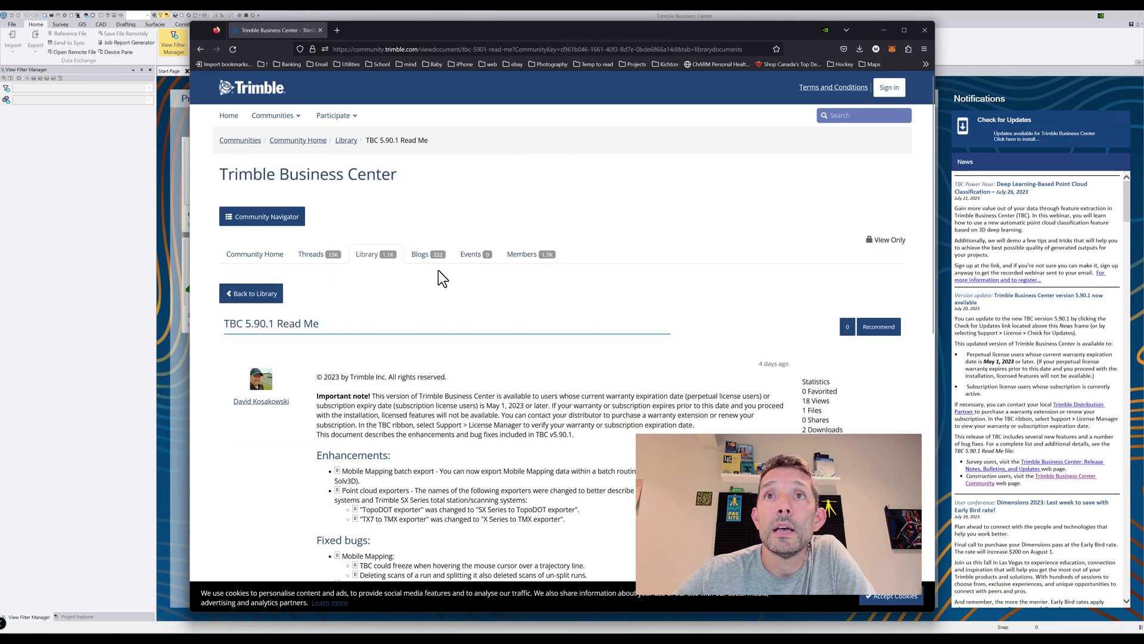
scroll(438, 270, "down", 3)
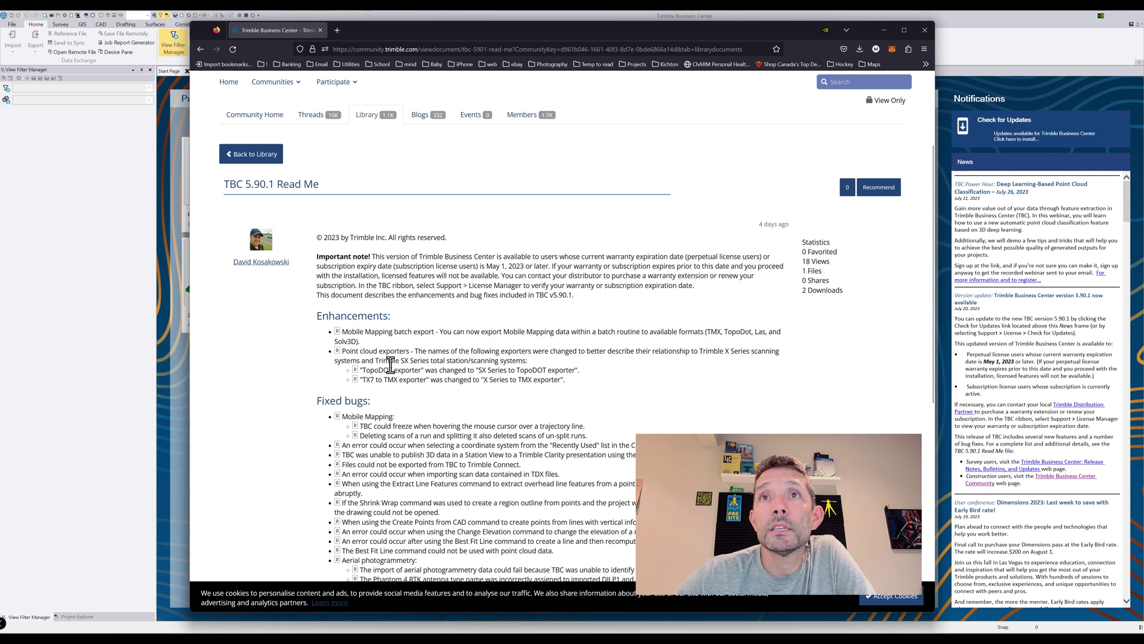
scroll(370, 369, "down", 3)
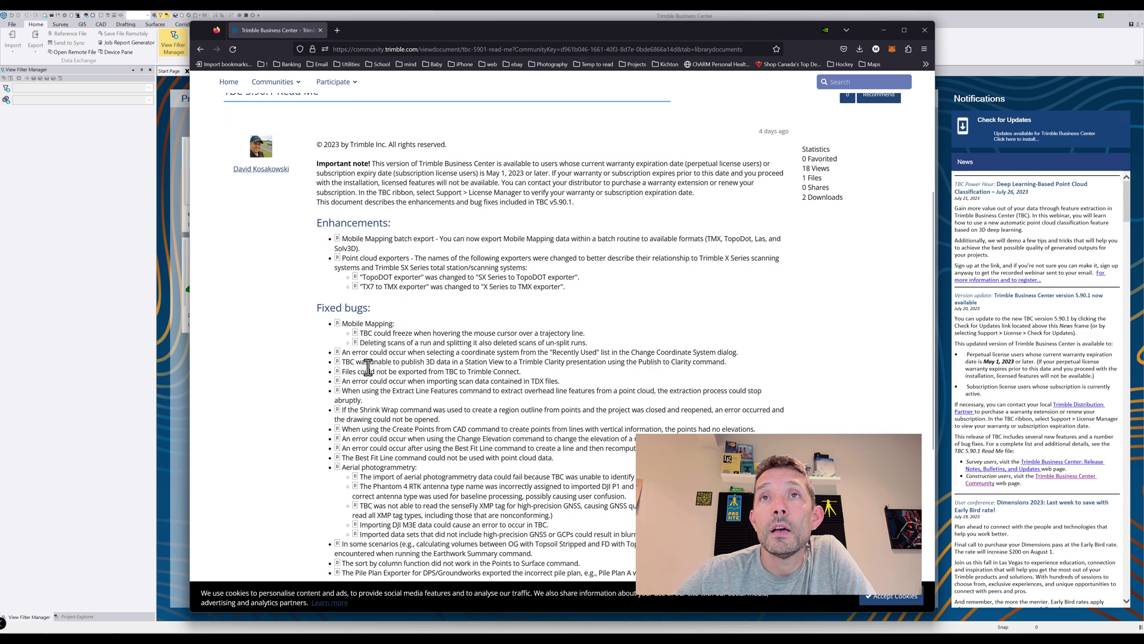
scroll(368, 367, "down", 3)
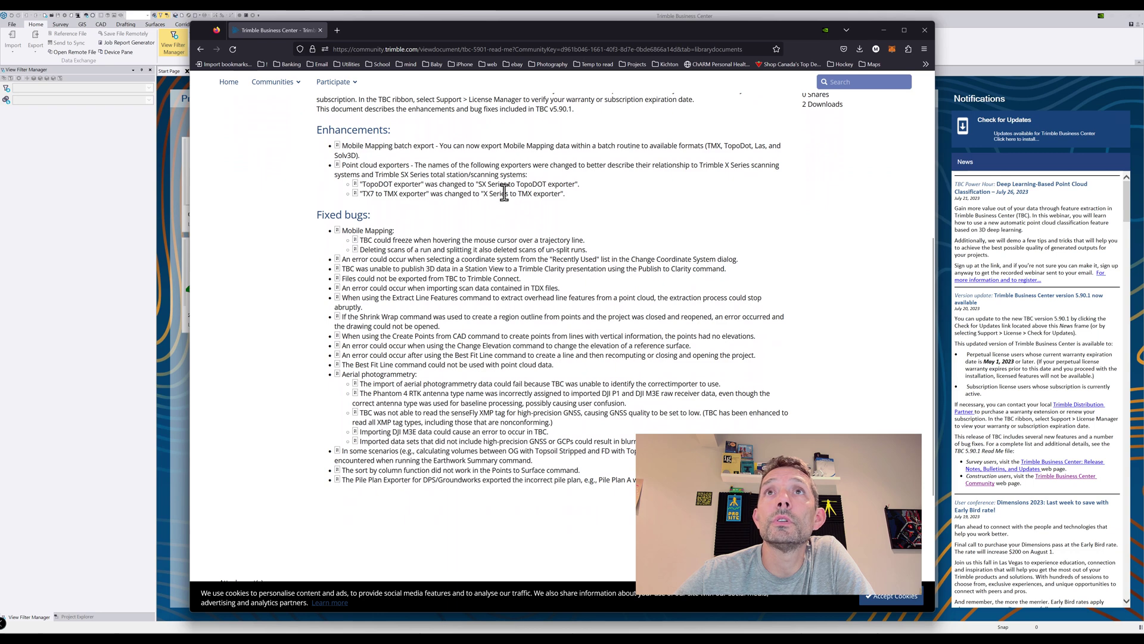
scroll(485, 213, "up", 1)
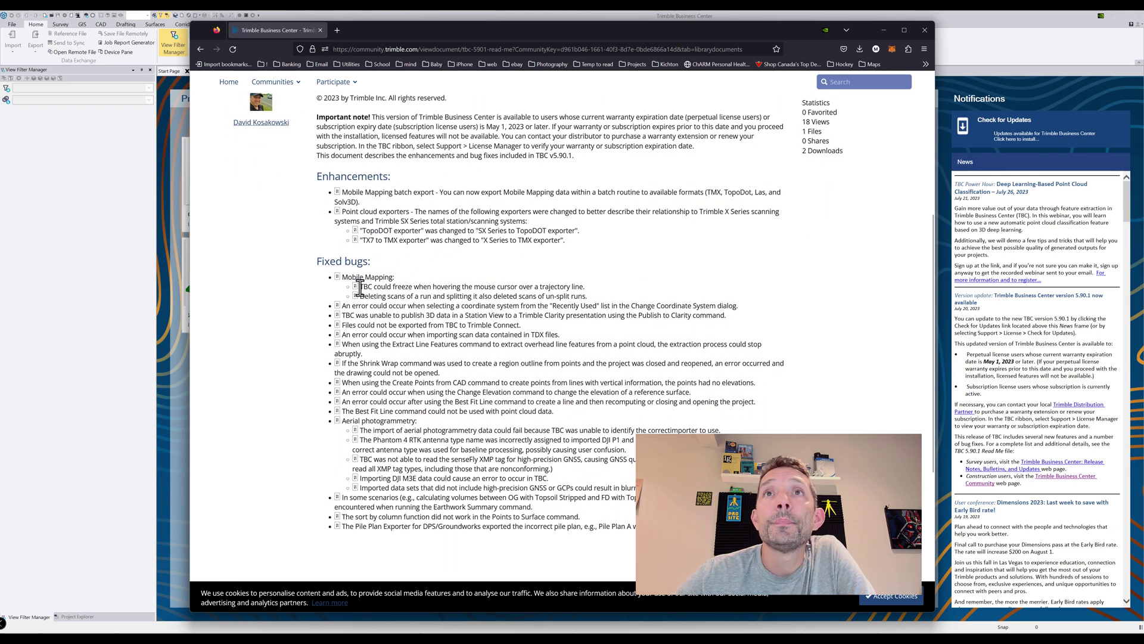
left_click_drag(348, 277, 432, 287)
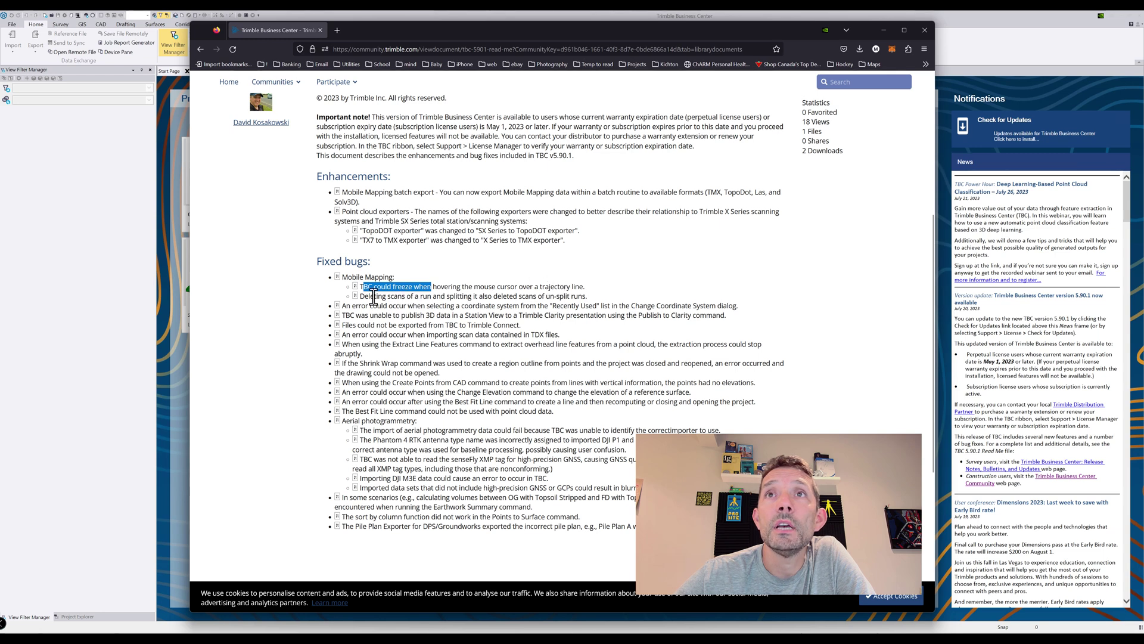
left_click_drag(427, 296, 533, 296)
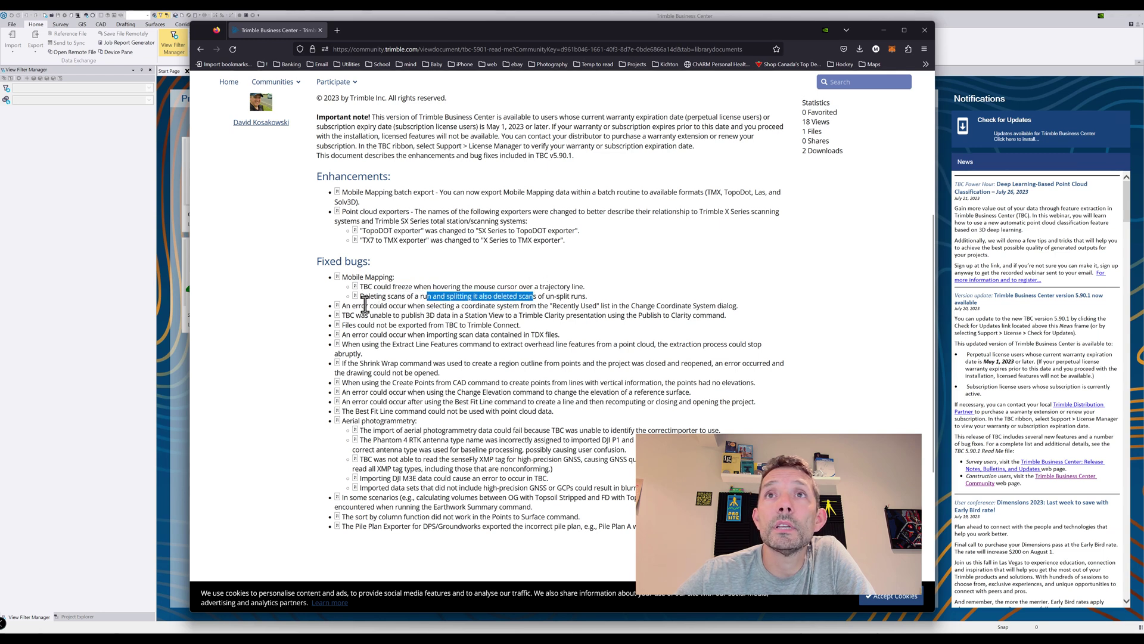
left_click_drag(392, 305, 715, 307)
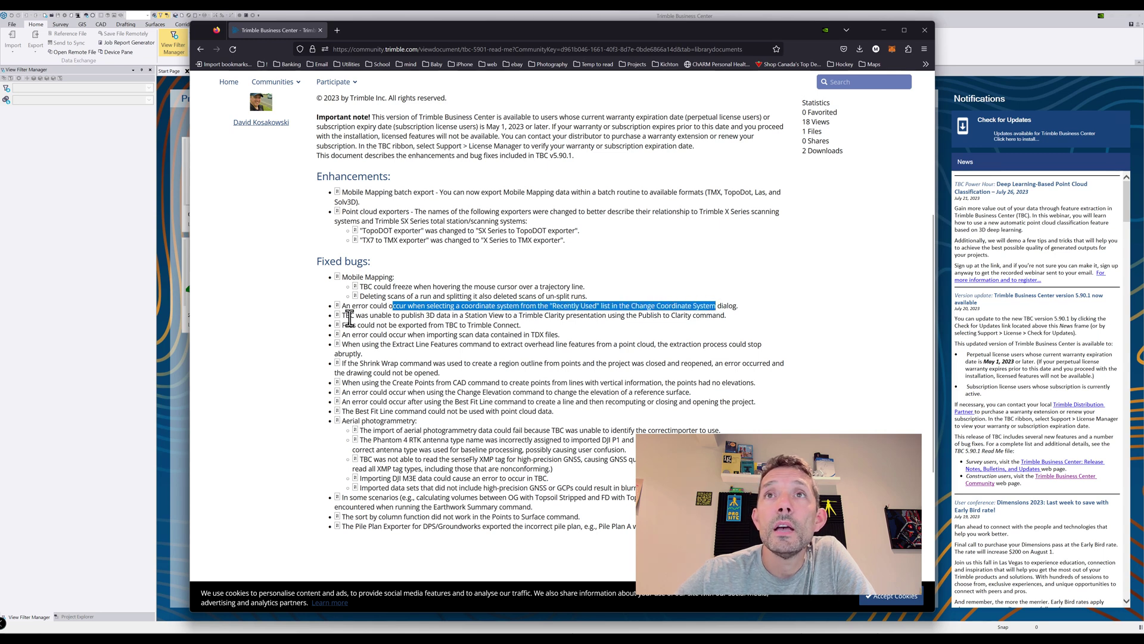
left_click_drag(426, 315, 647, 315)
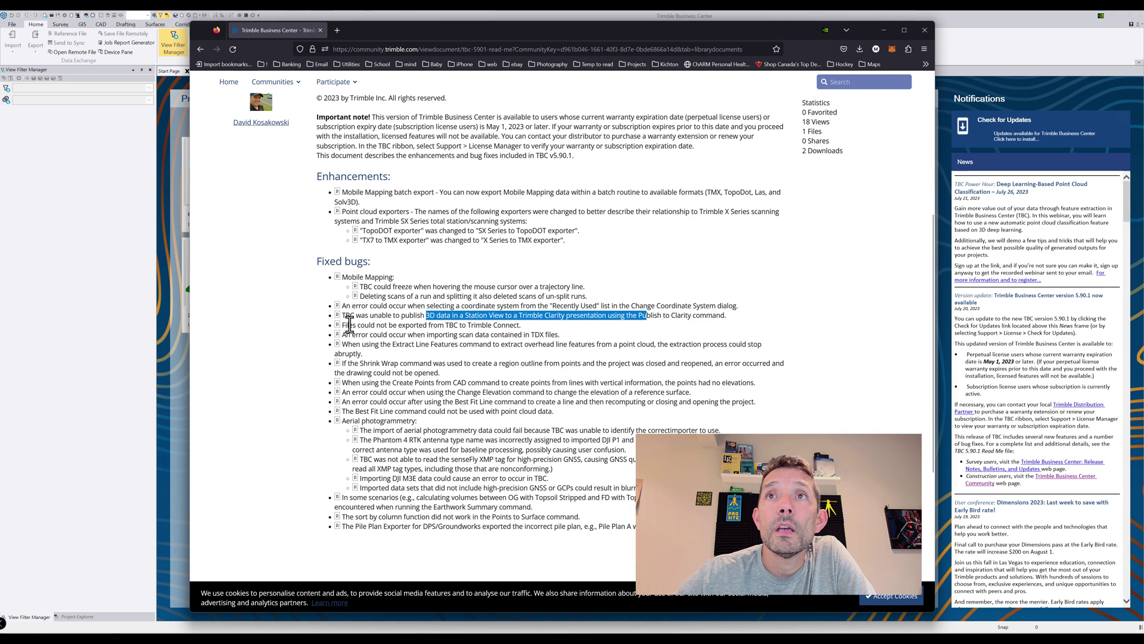
left_click_drag(353, 325, 519, 327)
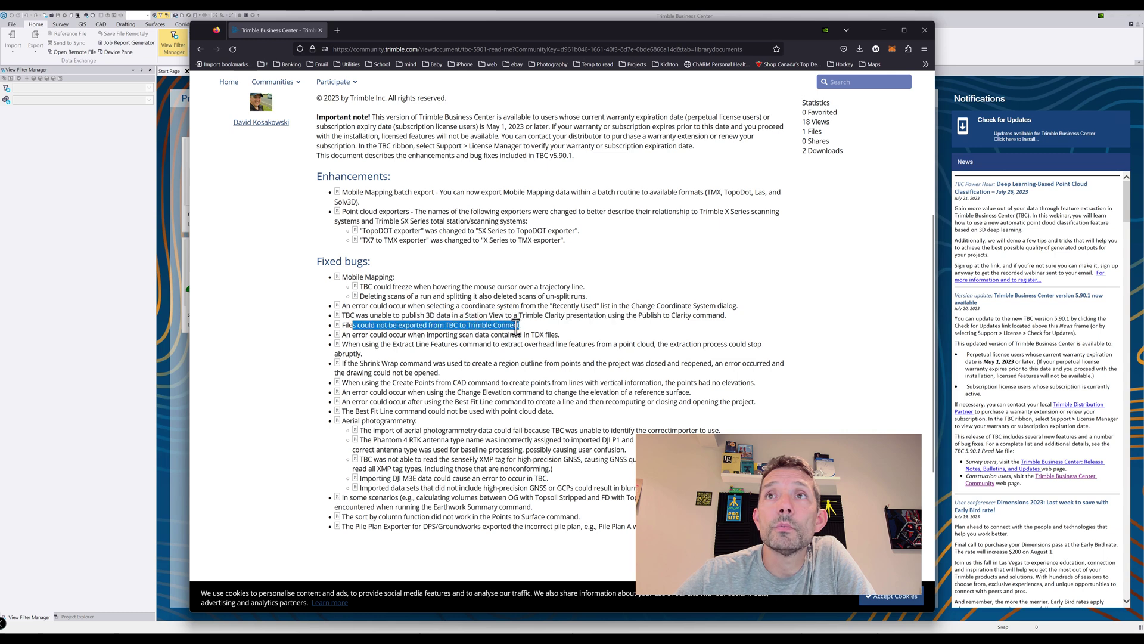
left_click_drag(352, 335, 540, 338)
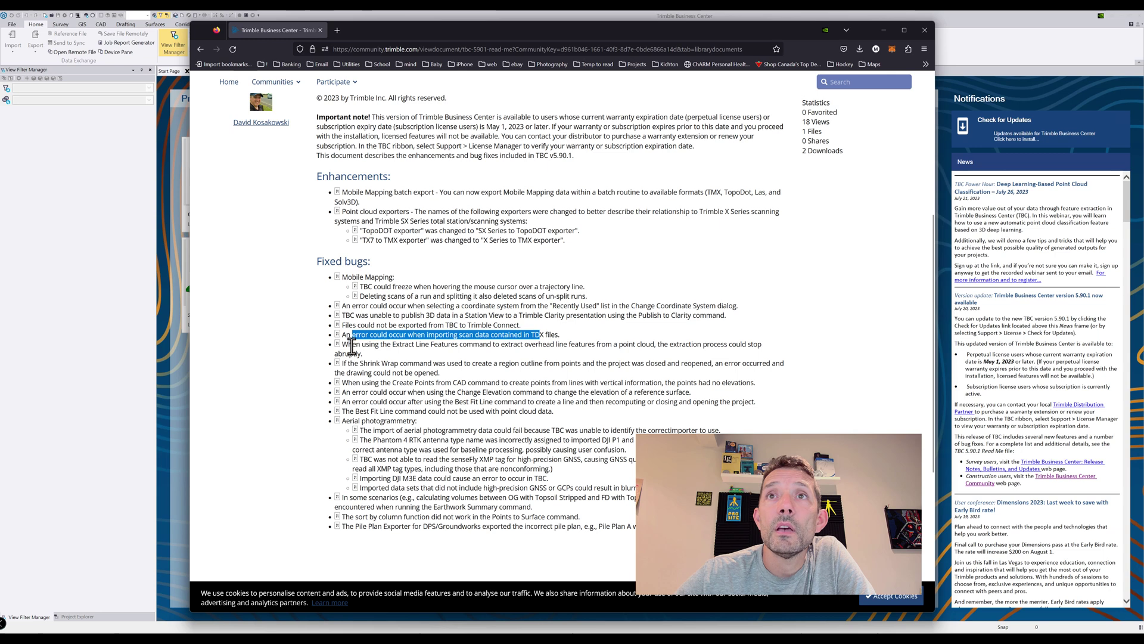
left_click_drag(352, 345, 501, 352)
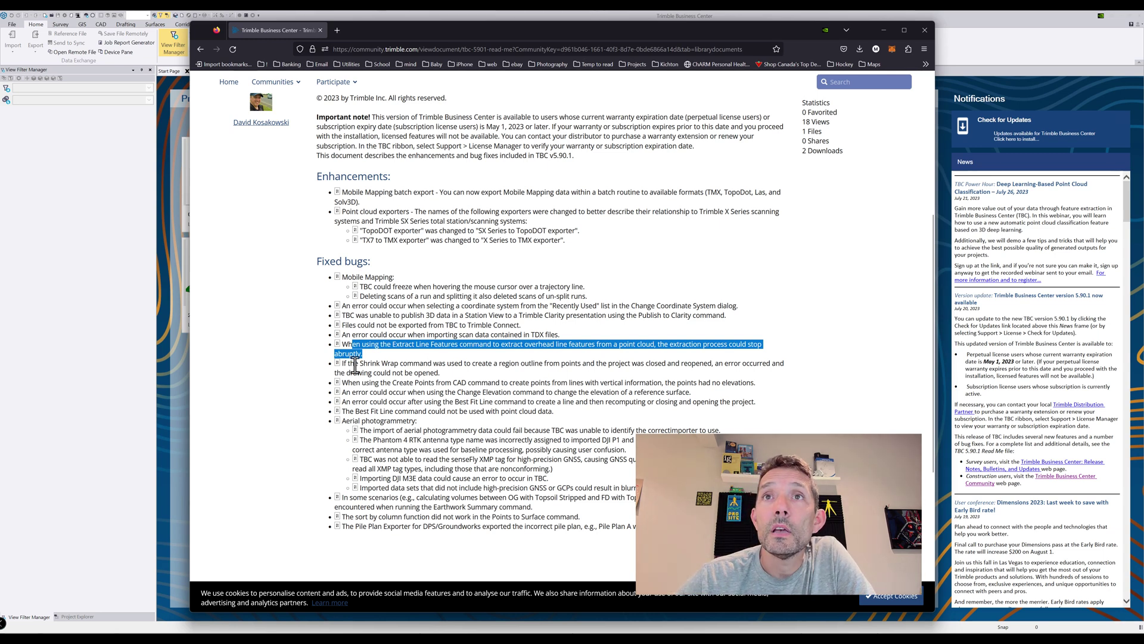
Read the Shrink Wrap, Create Points from CAD, Change Elevation and Best Fit Line bug fixes.
left_click_drag(360, 363, 722, 370)
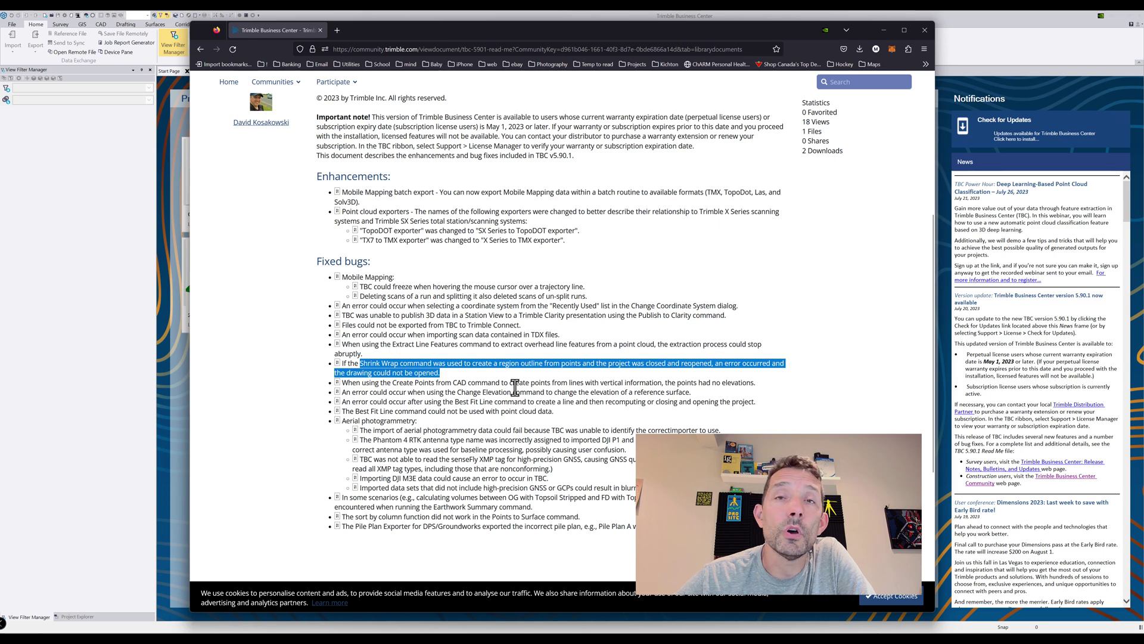
left_click_drag(365, 383, 715, 384)
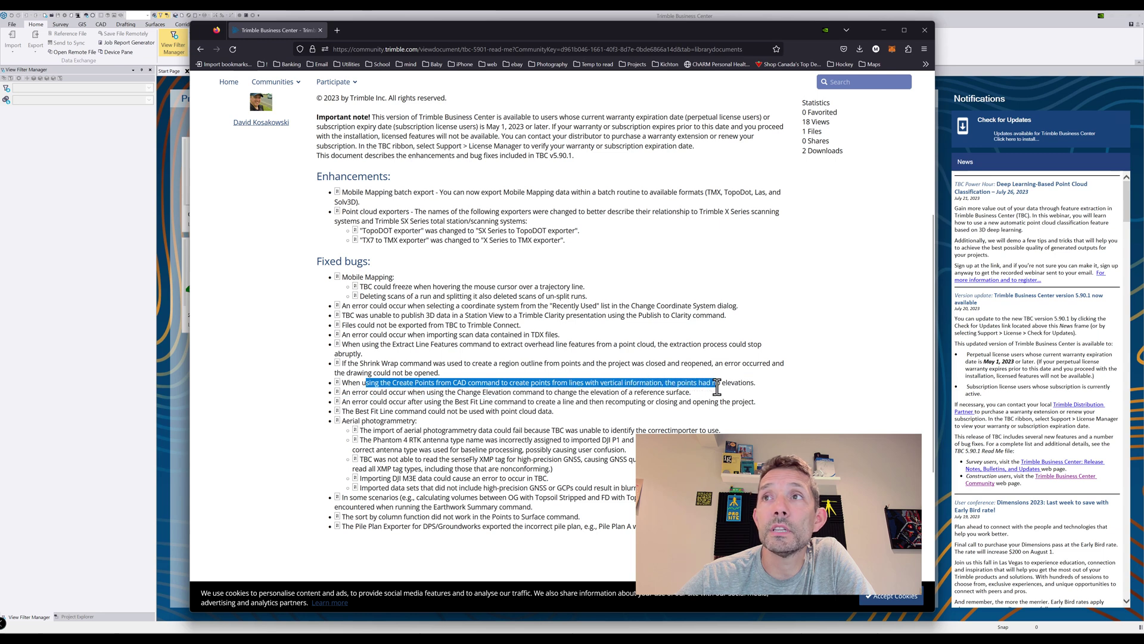
left_click(372, 384)
left_click_drag(372, 383, 624, 384)
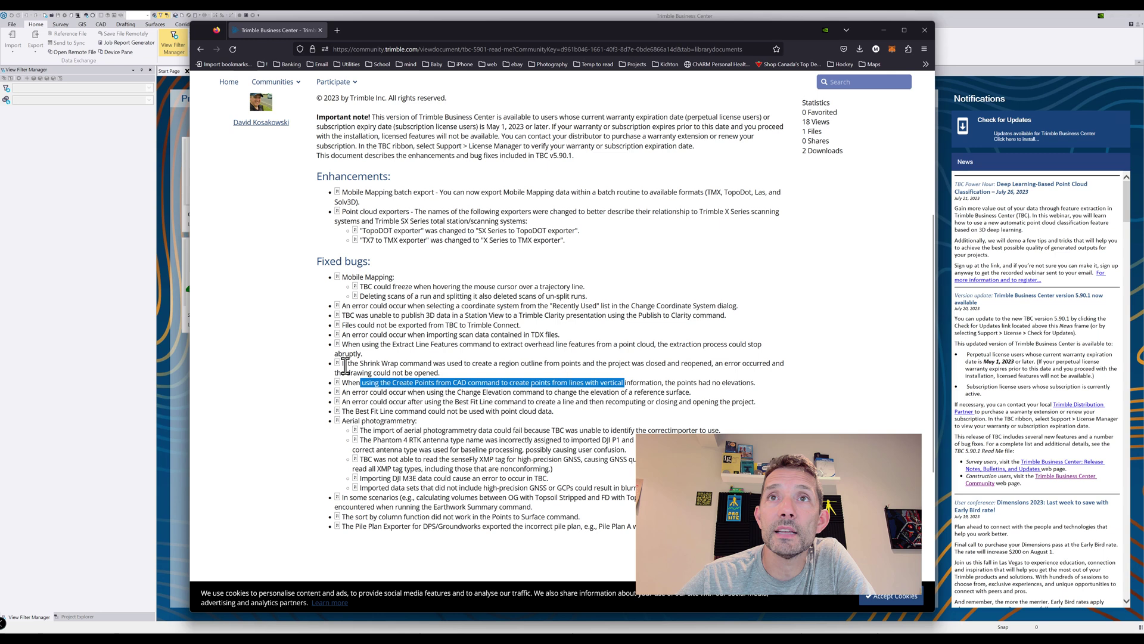
left_click_drag(345, 392, 646, 394)
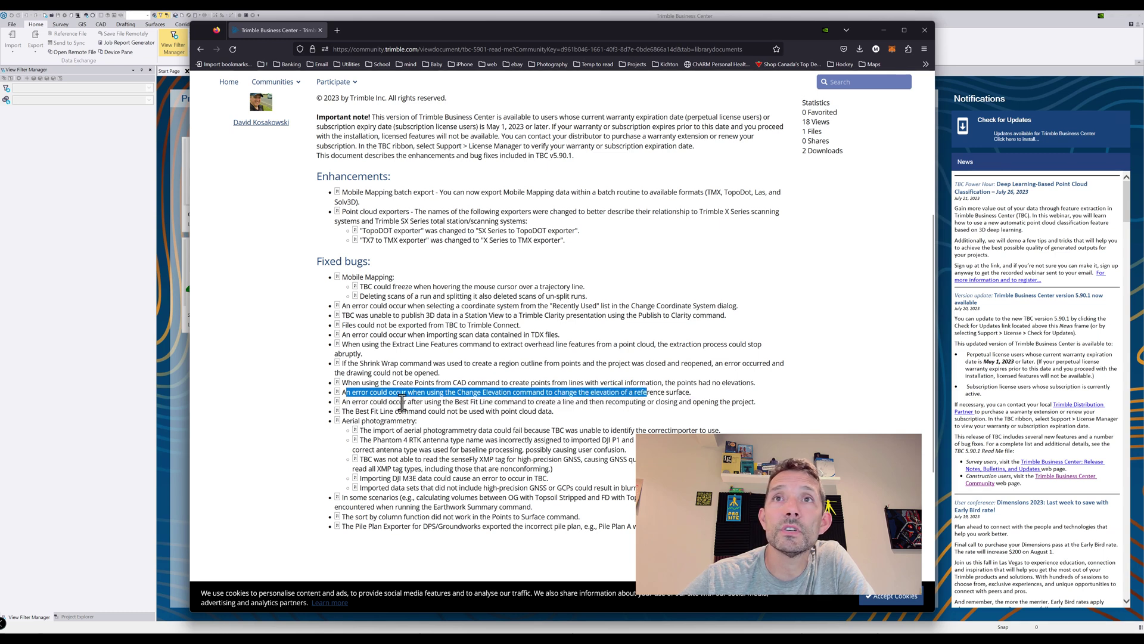
left_click_drag(359, 402, 761, 398)
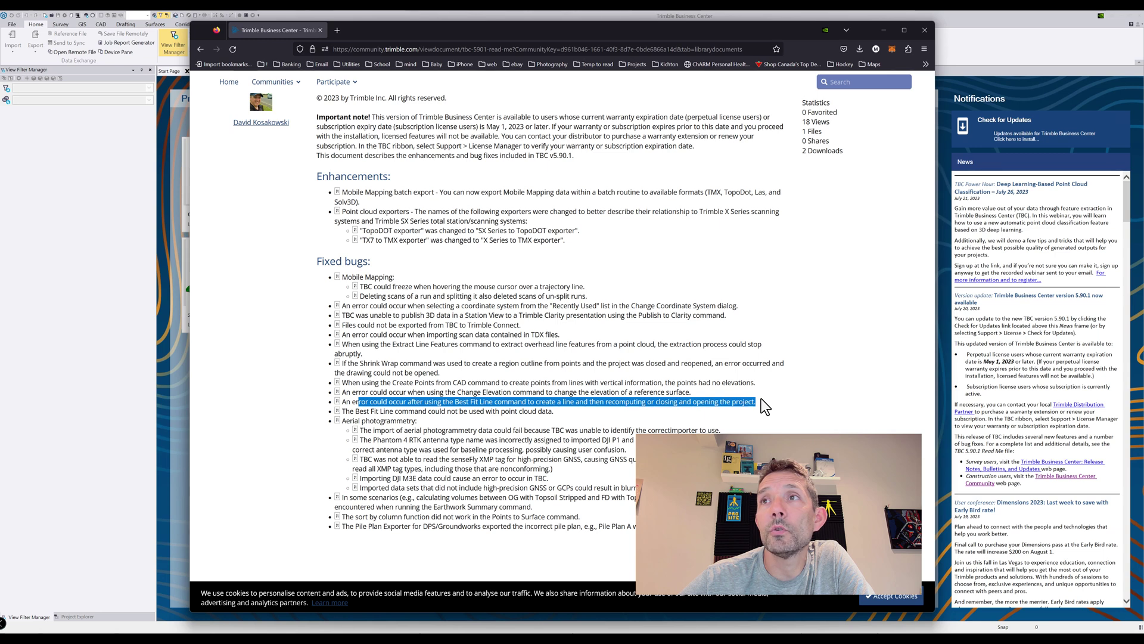
left_click_drag(355, 410, 506, 415)
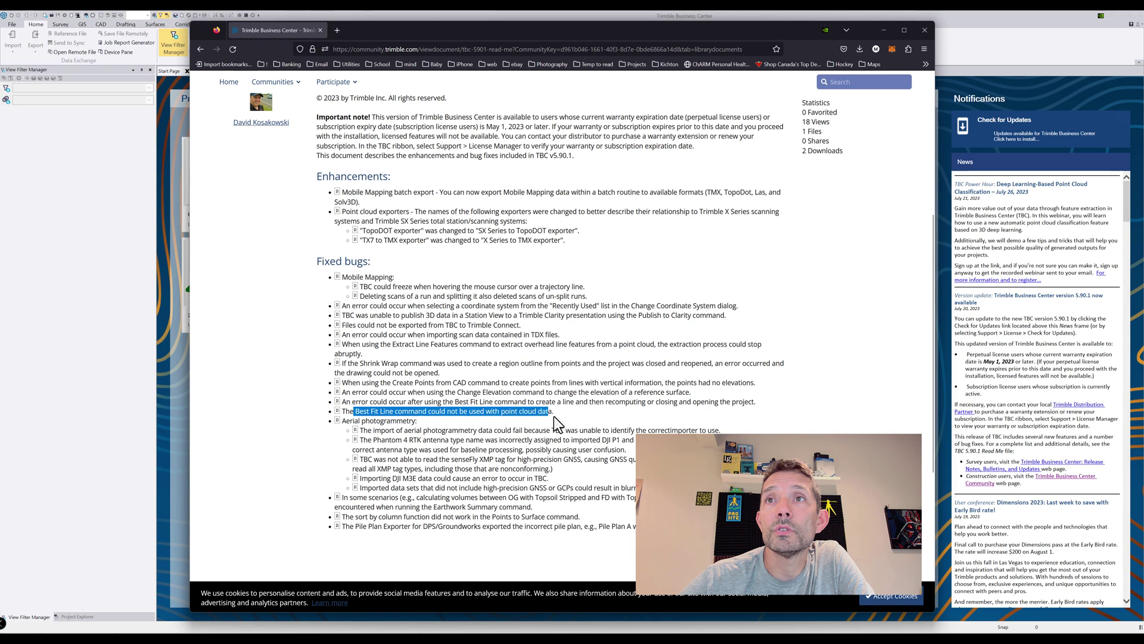
left_click_drag(342, 421, 365, 422)
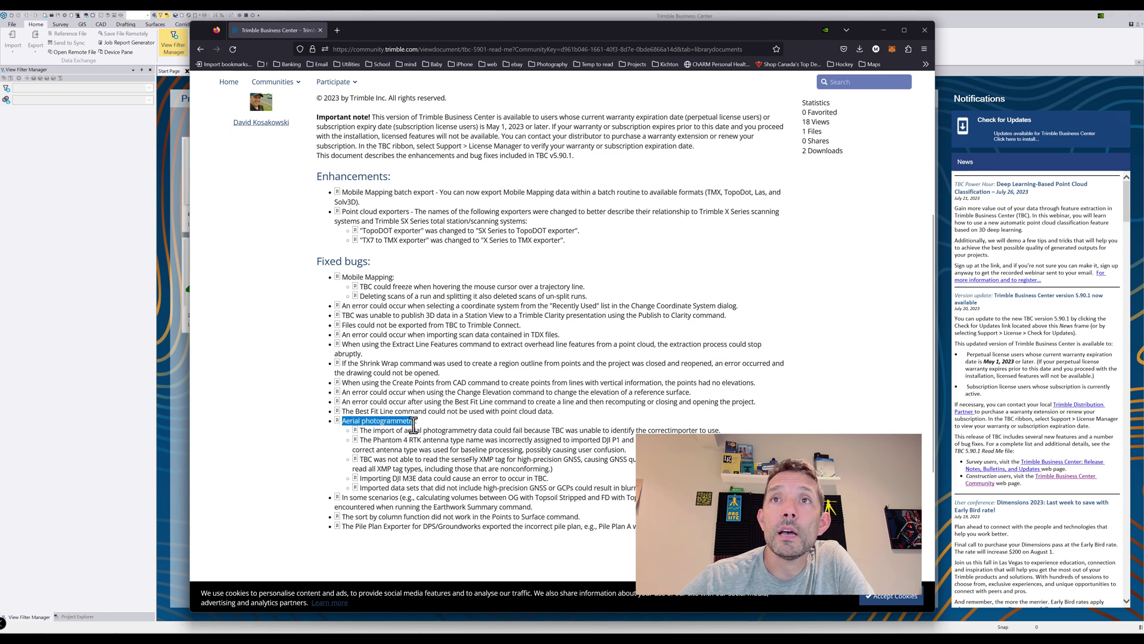
left_click_drag(414, 425, 438, 427)
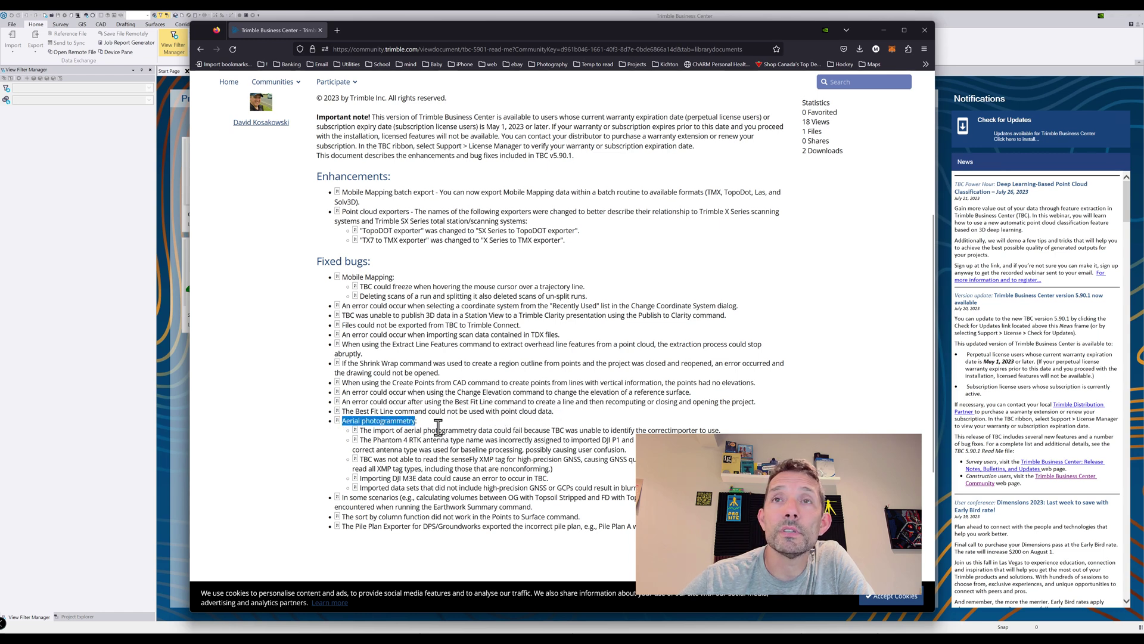
Read the aerial photogrammetry, volumes, sort-by-column and Pile Plan Exporter fixes down to the PDF attachment.
scroll(439, 427, "down", 3)
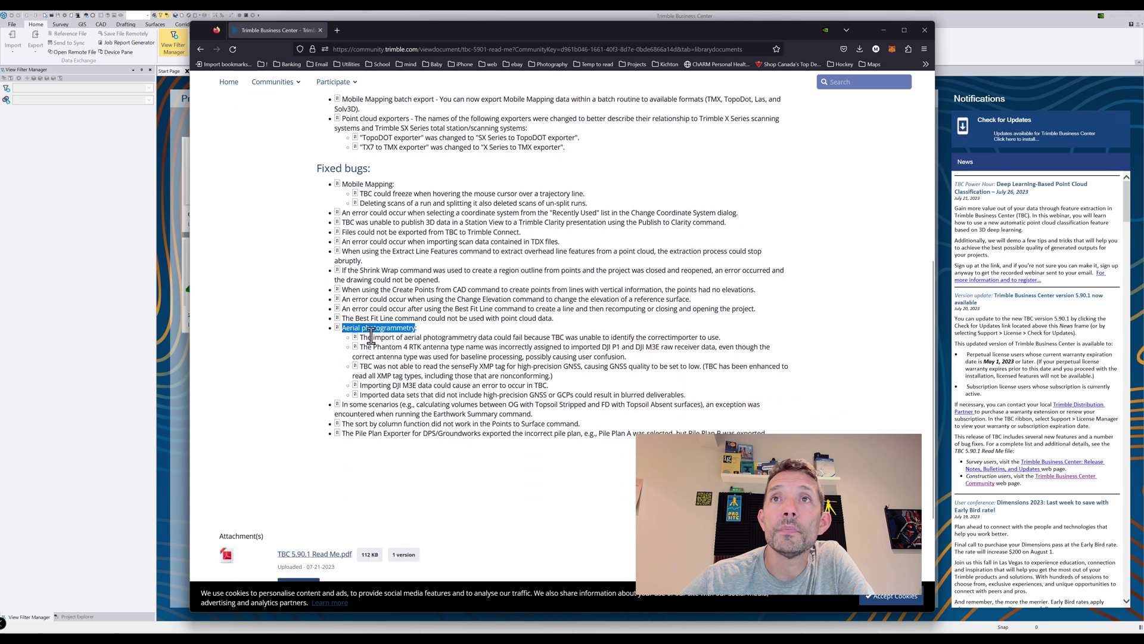
left_click_drag(363, 337, 719, 340)
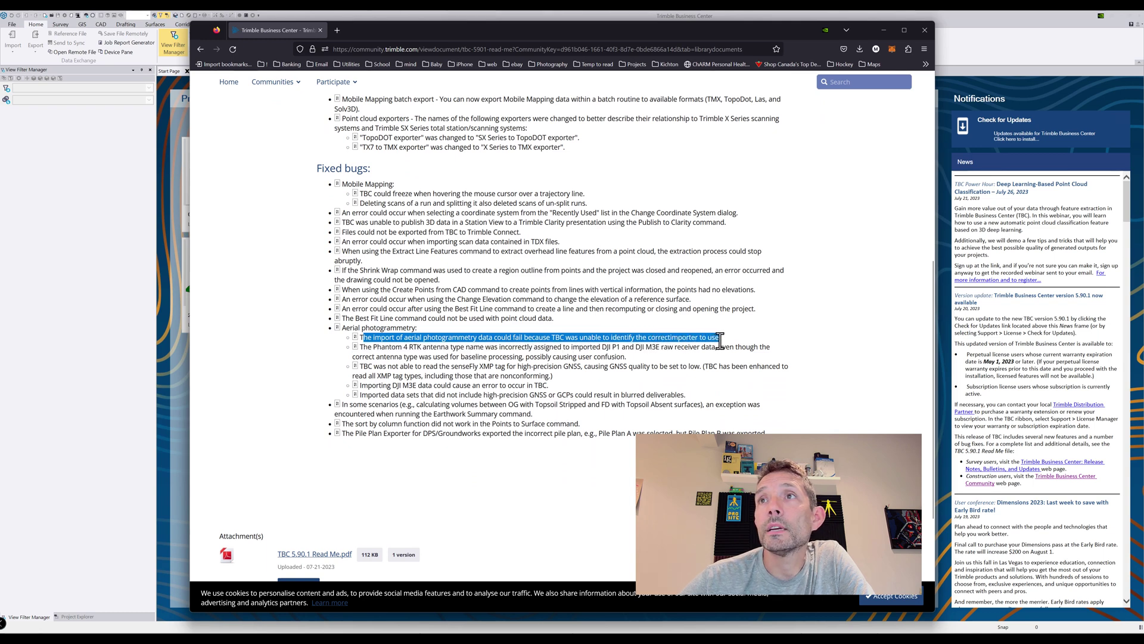
left_click(360, 348)
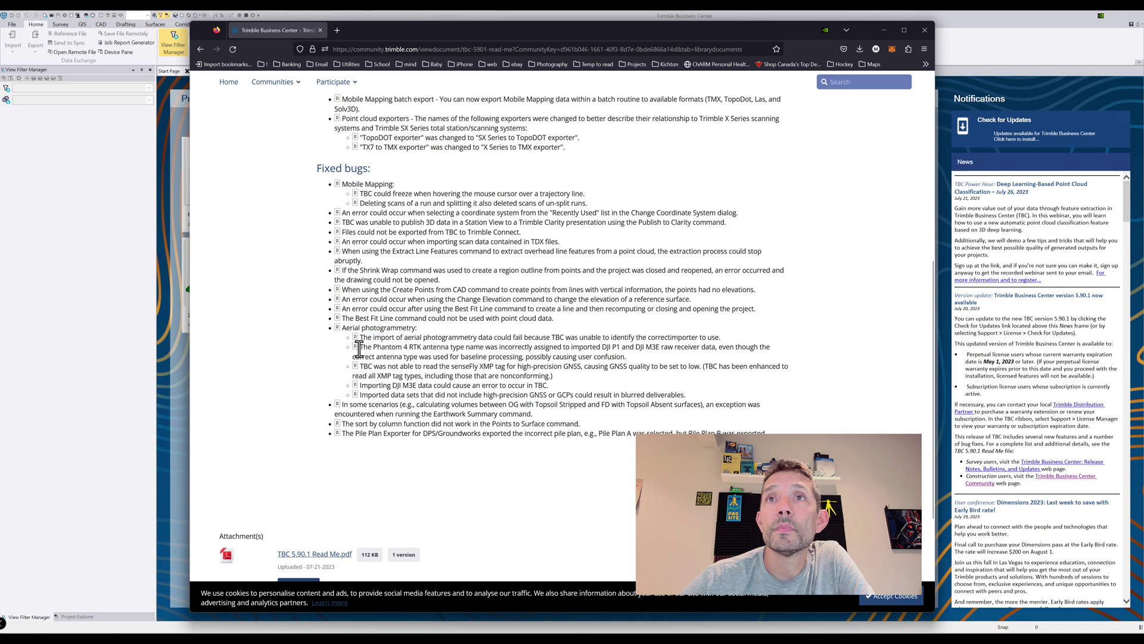
left_click_drag(360, 347, 542, 358)
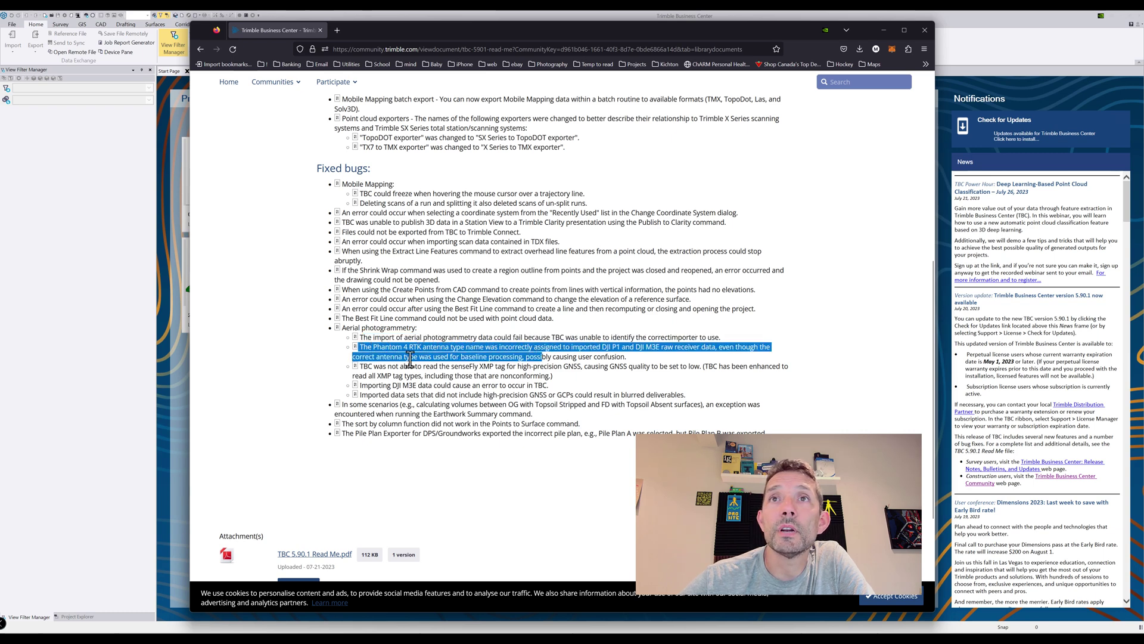
left_click_drag(363, 367, 544, 396)
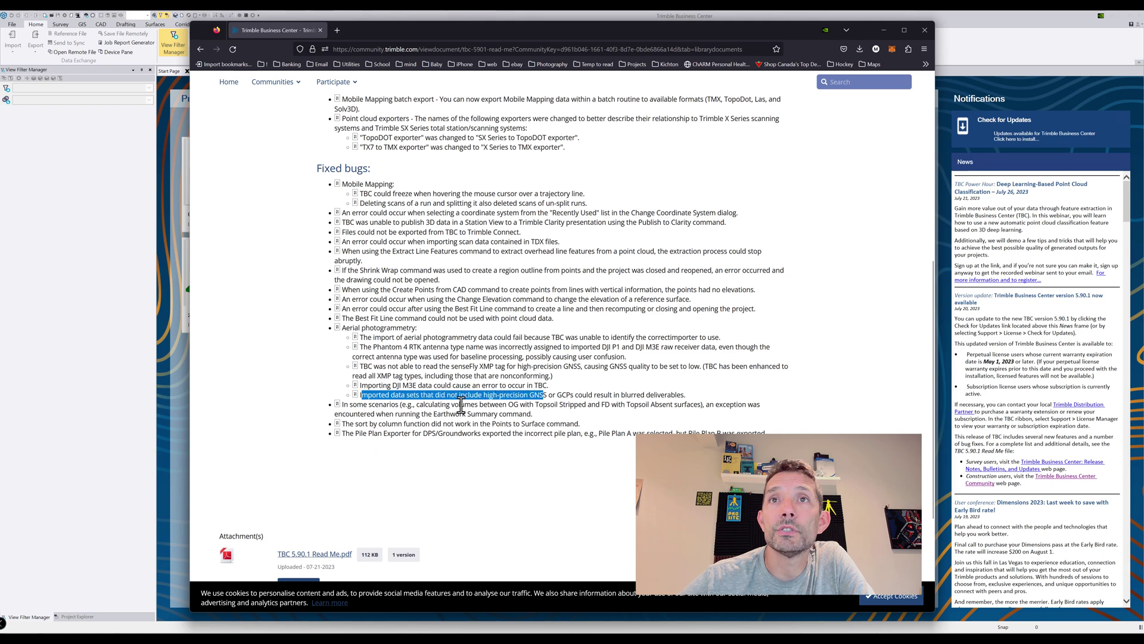
left_click(345, 406)
left_click_drag(344, 406, 351, 406)
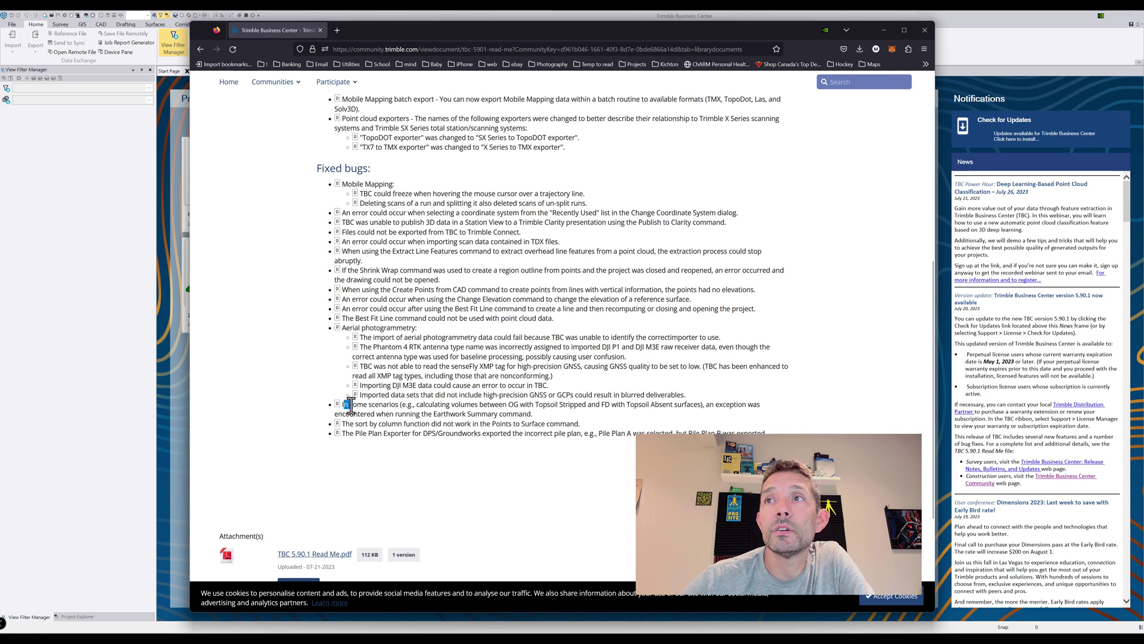
left_click_drag(351, 406, 519, 406)
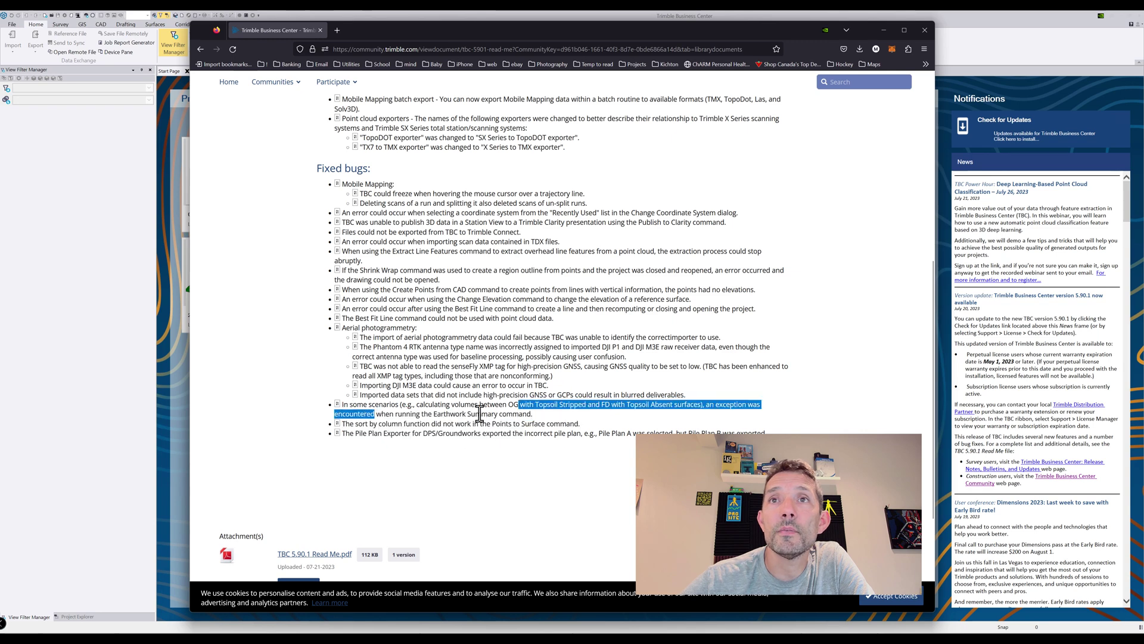
left_click_drag(356, 423, 477, 435)
left_click(411, 448)
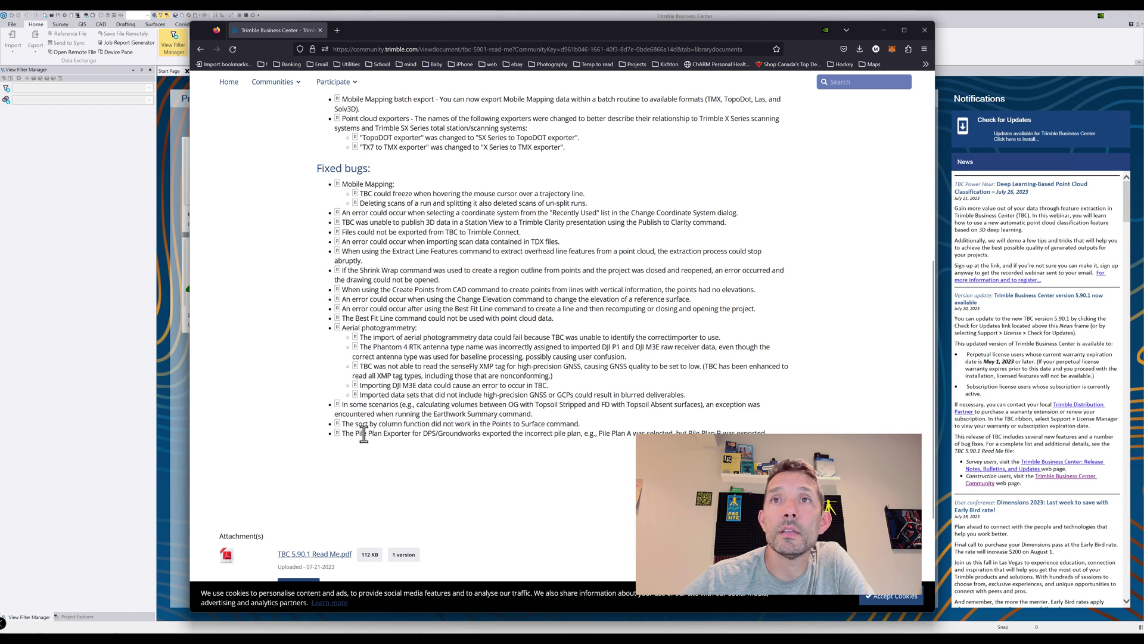
left_click_drag(362, 433, 512, 433)
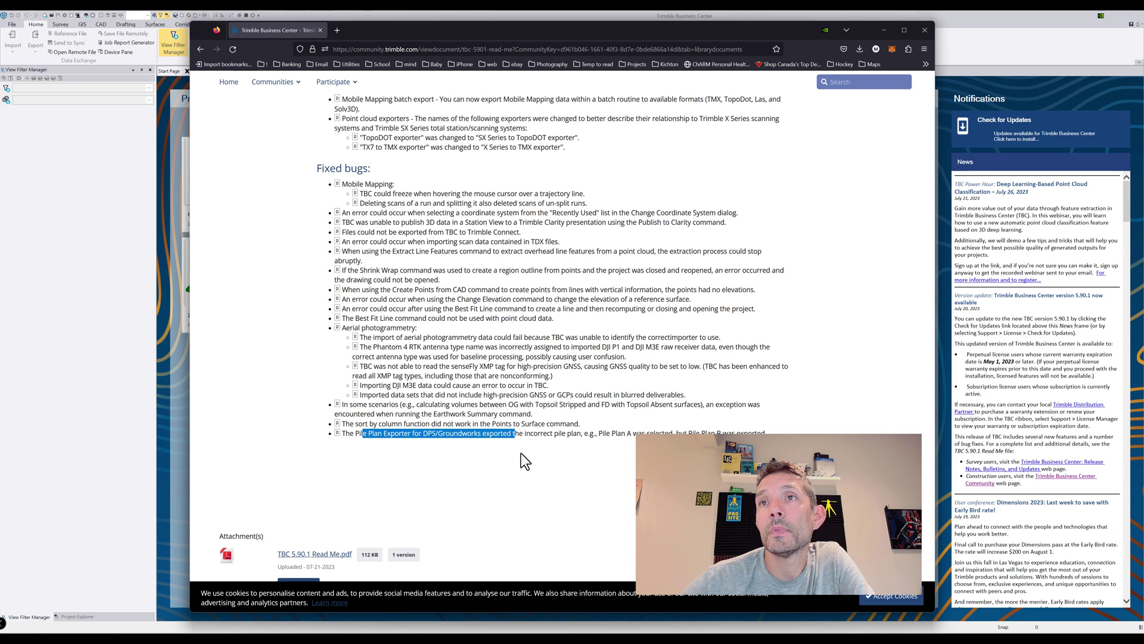
scroll(521, 453, "down", 3)
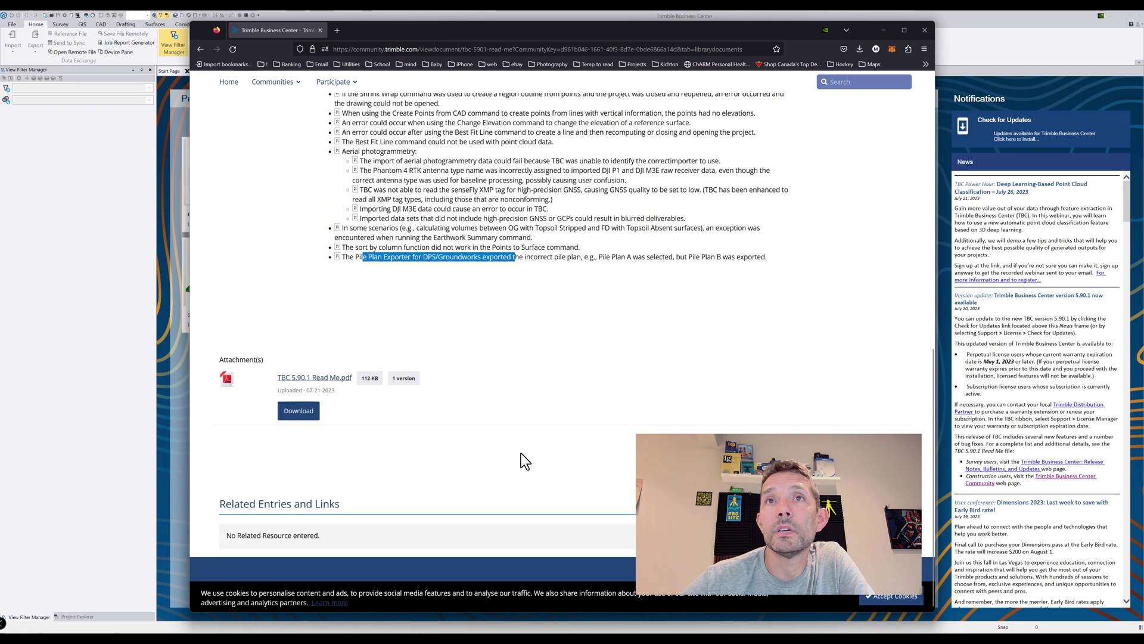
Read both pages of TBC 5.90.1 Read Me.pdf, then minimize Firefox back to TBC.
left_click(313, 378)
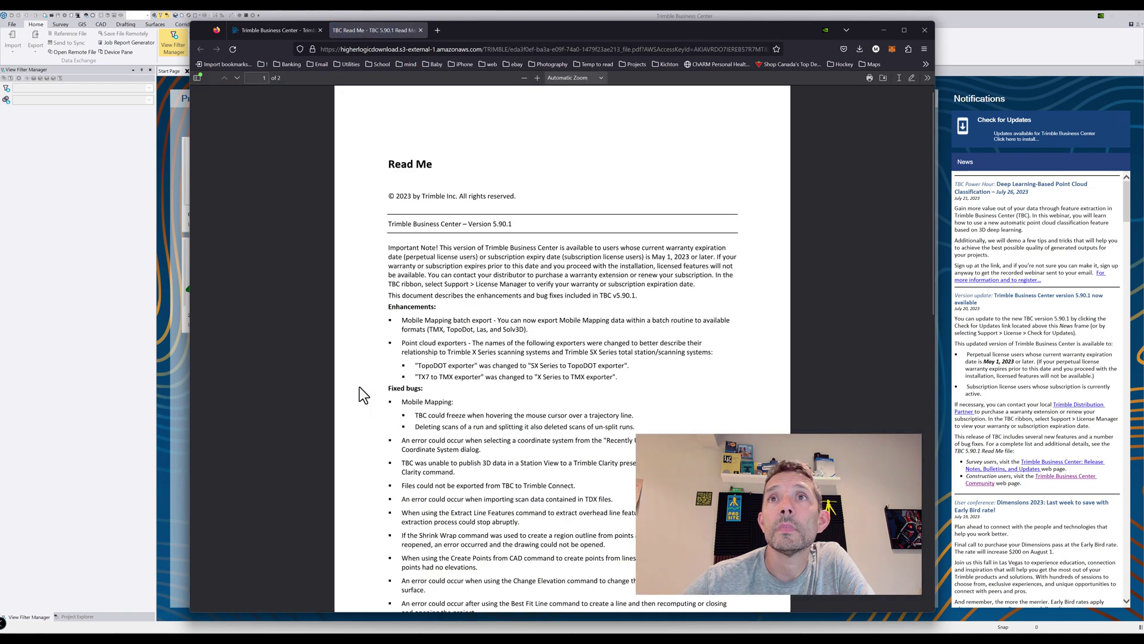
scroll(359, 387, "down", 10)
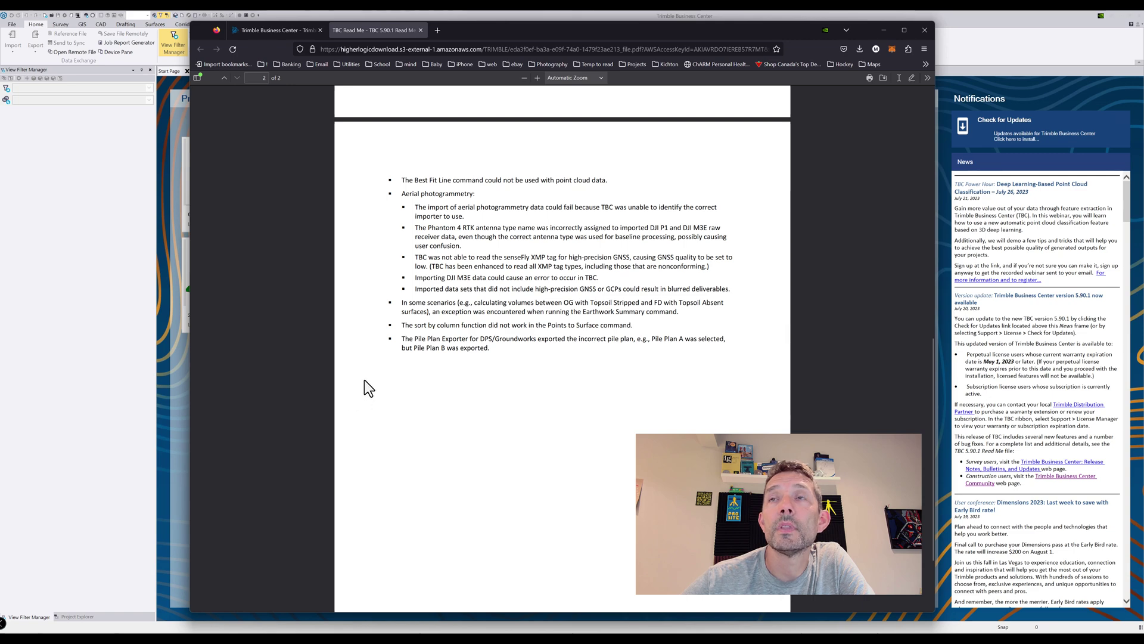
left_click(883, 29)
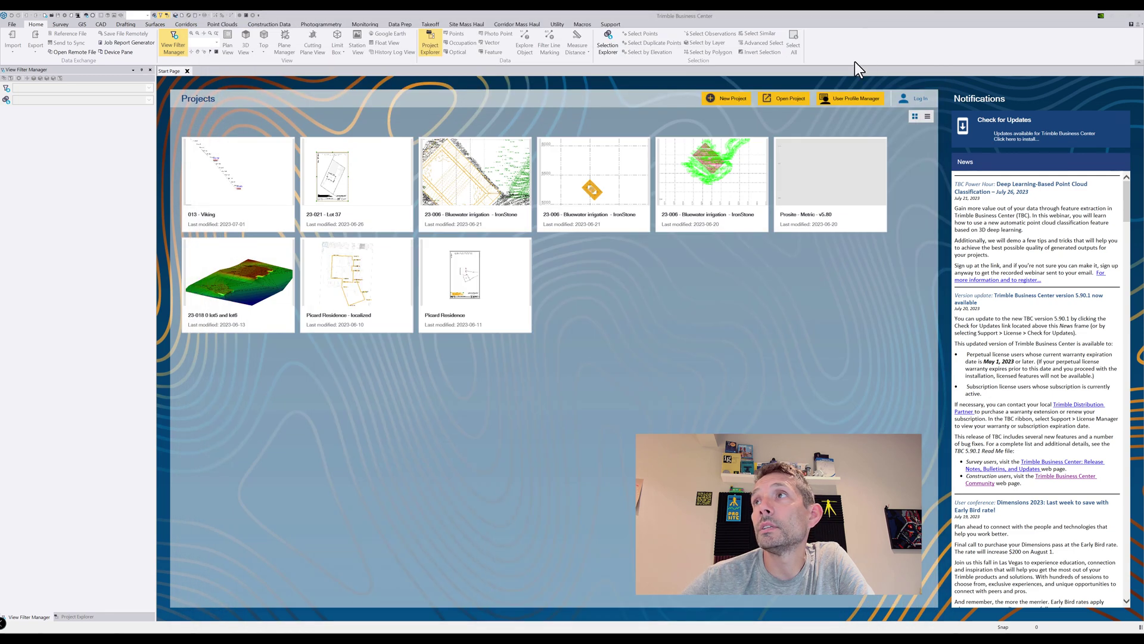
In Check for Updates, tick Trimble Business Center Patch 5.90.1 and 'Save update before installing'.
left_click(1001, 140)
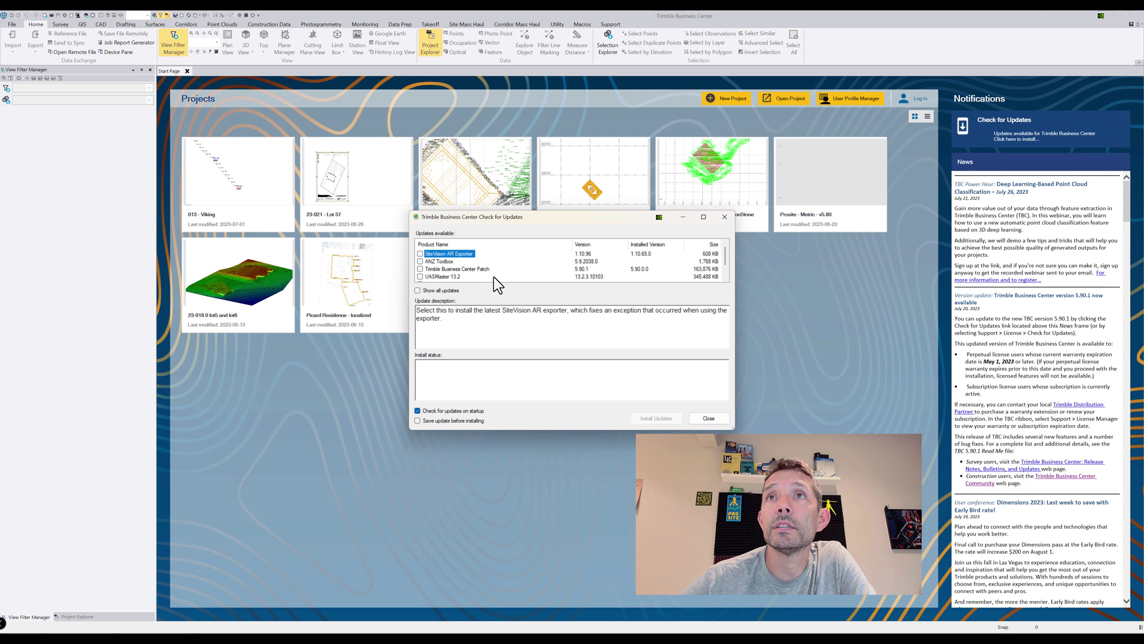
mouse_move(726, 249)
left_mouse_down()
mouse_move(725, 274)
mouse_move(724, 249)
left_mouse_up()
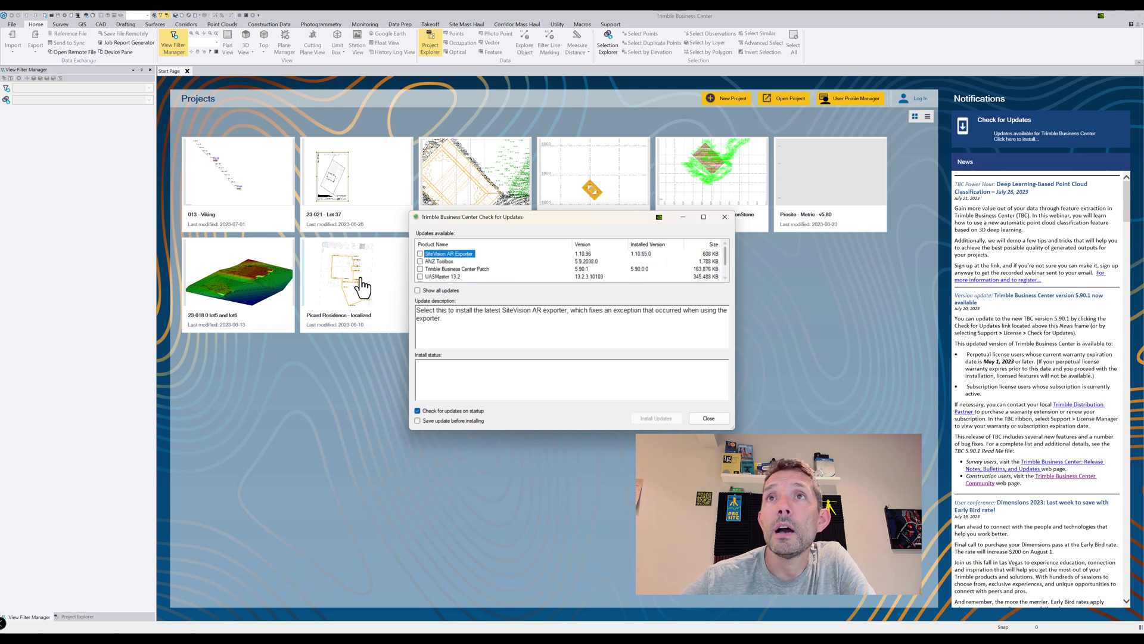
left_click(419, 268)
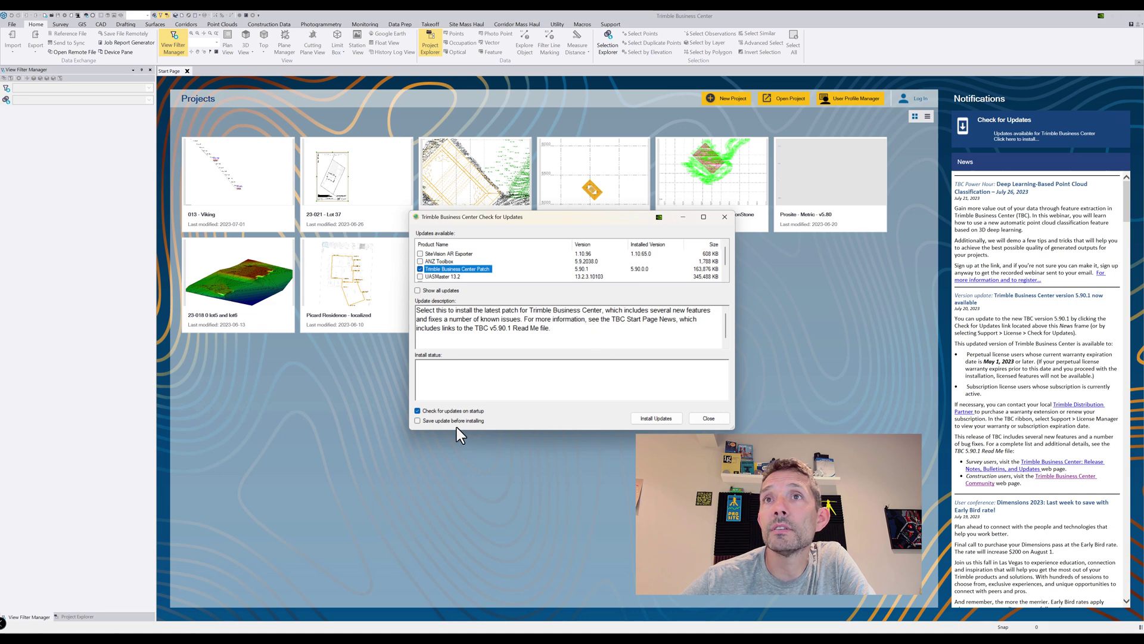
left_click(434, 420)
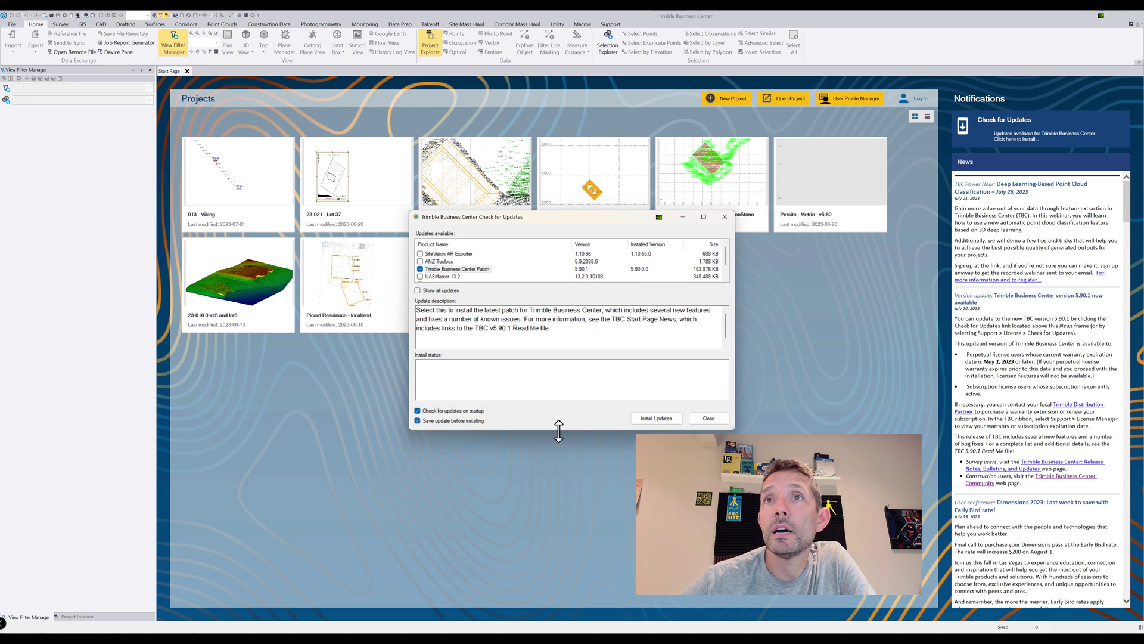
Start Install Updates and browse the Save As location to data 01 (D:) > Trimble Software.
left_click(664, 419)
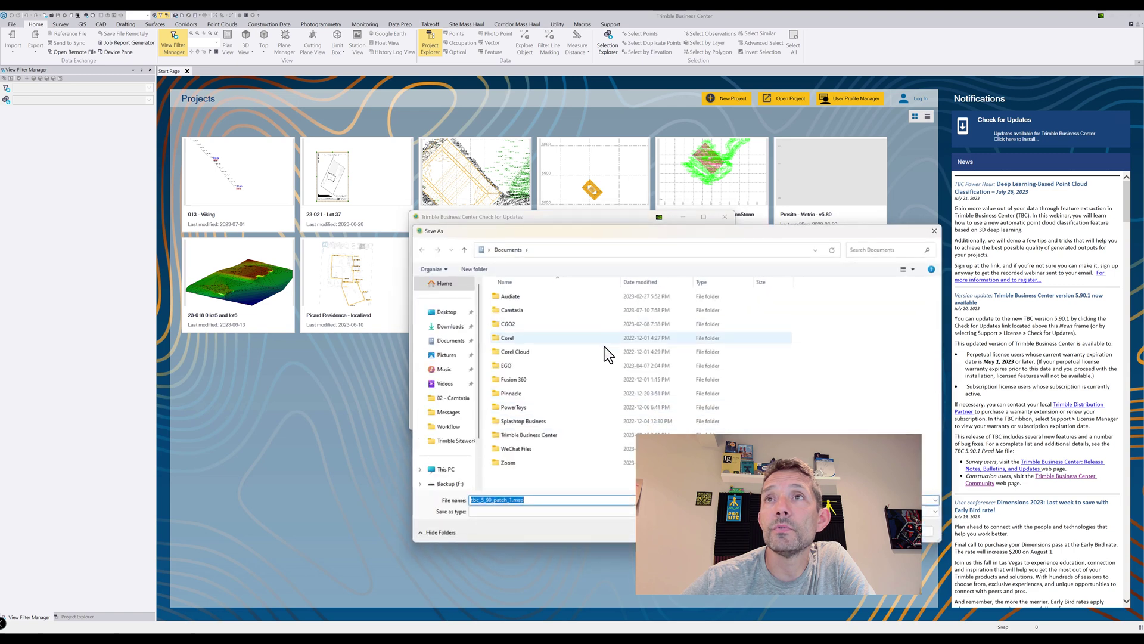
scroll(453, 387, "down", 3)
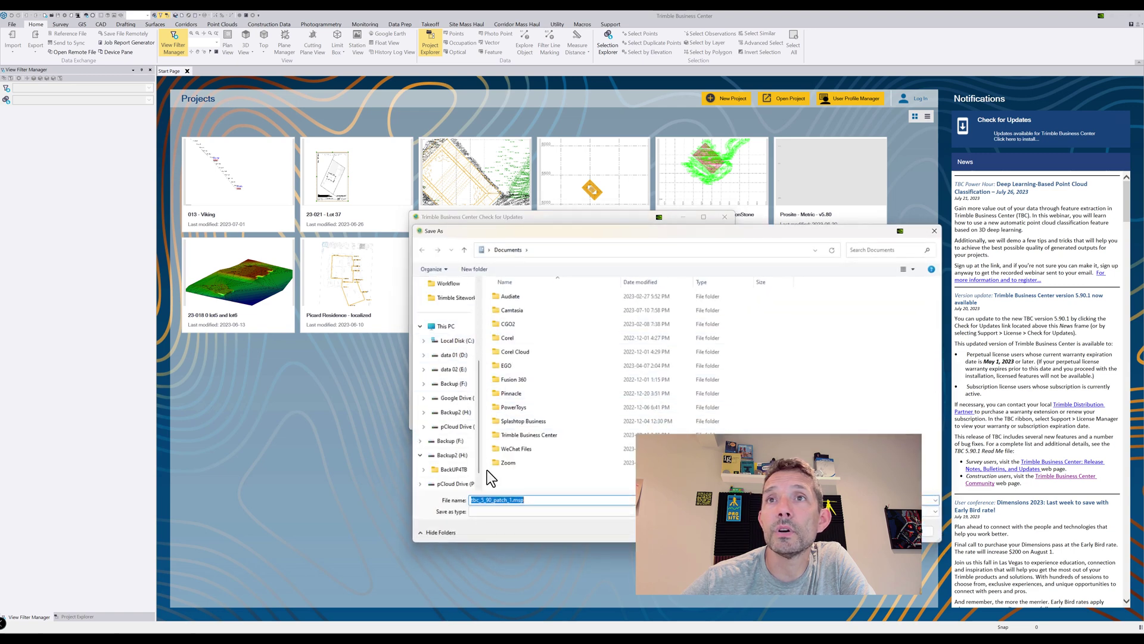
left_click(459, 454)
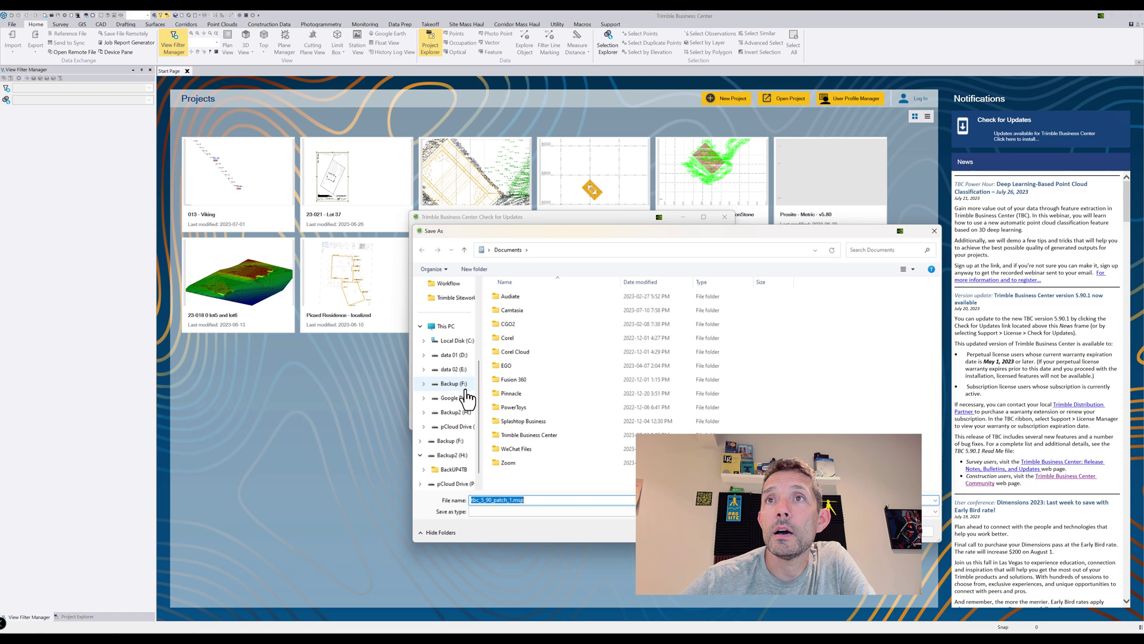
left_click(456, 355)
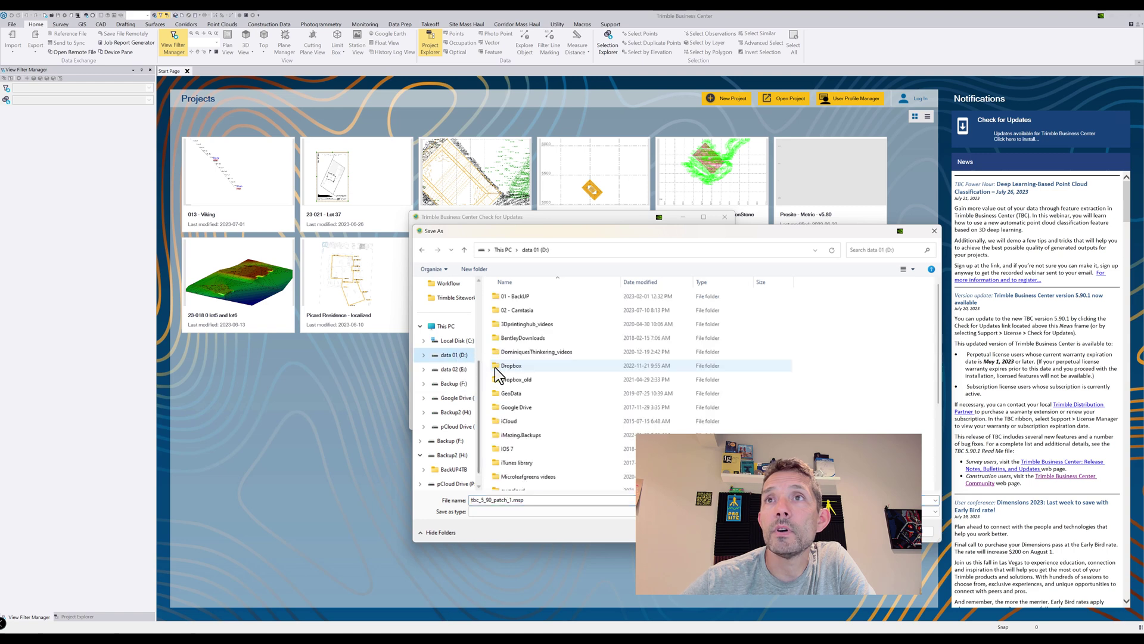
scroll(535, 385, "down", 5)
double_click(524, 428)
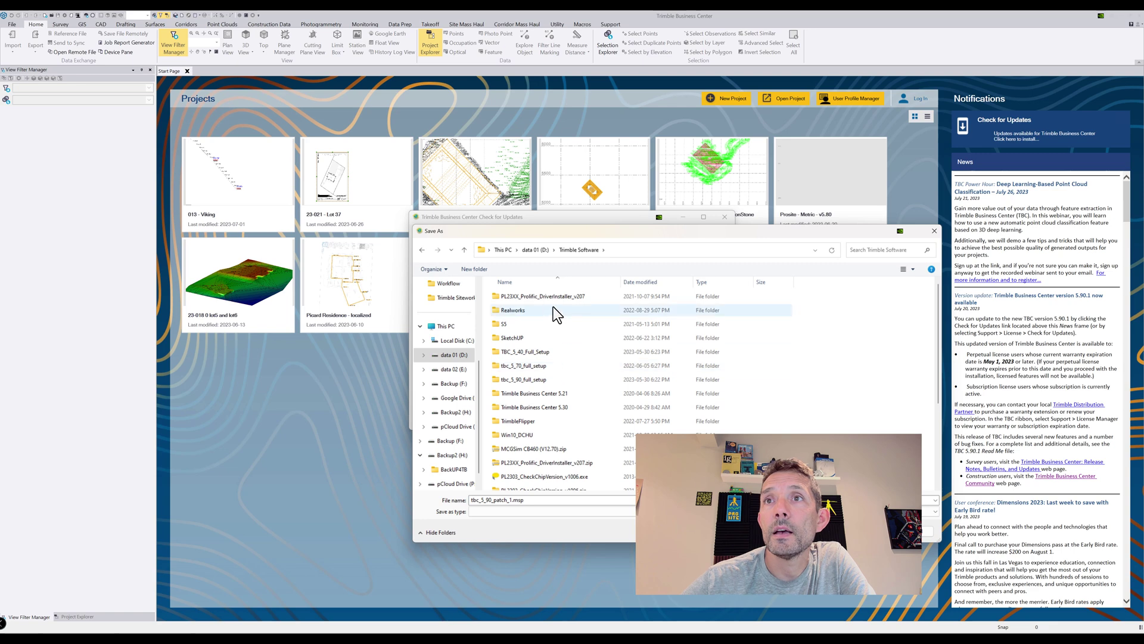
Create a new folder 'TBC_5.90.1_patch' and save the patch download into it.
left_click(484, 268)
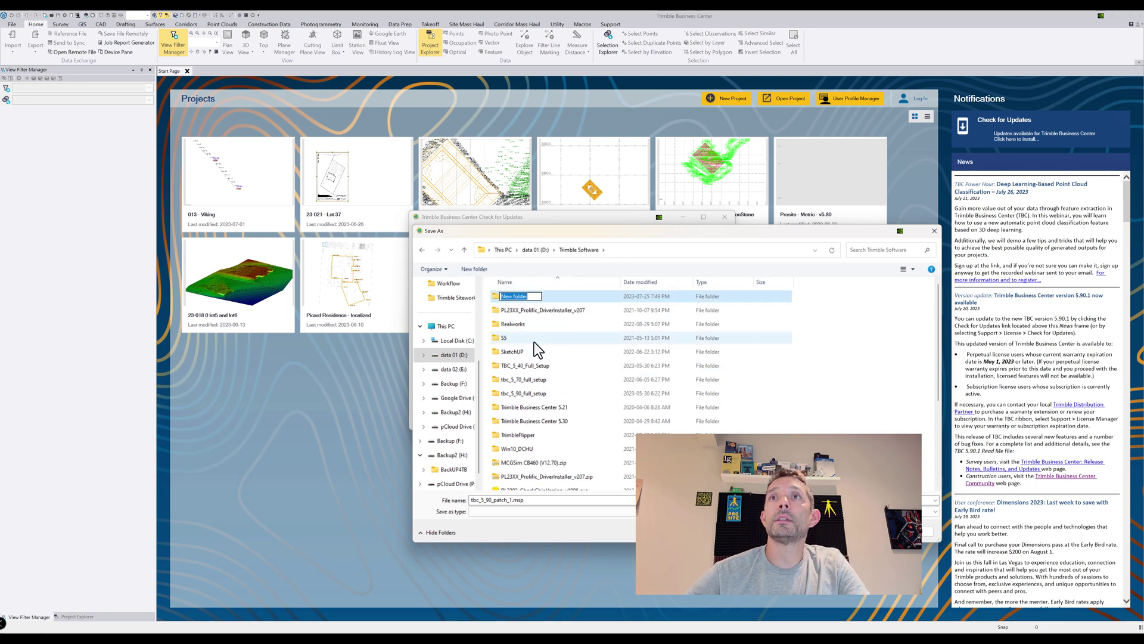
type("TN")
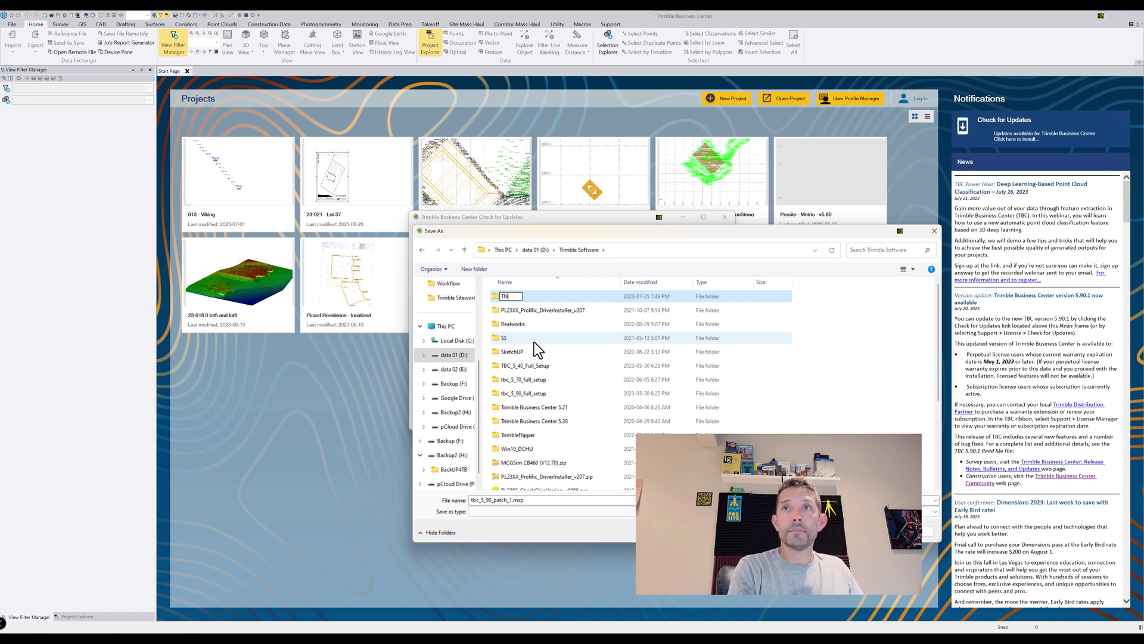
key("BackSpace")
type("BC")
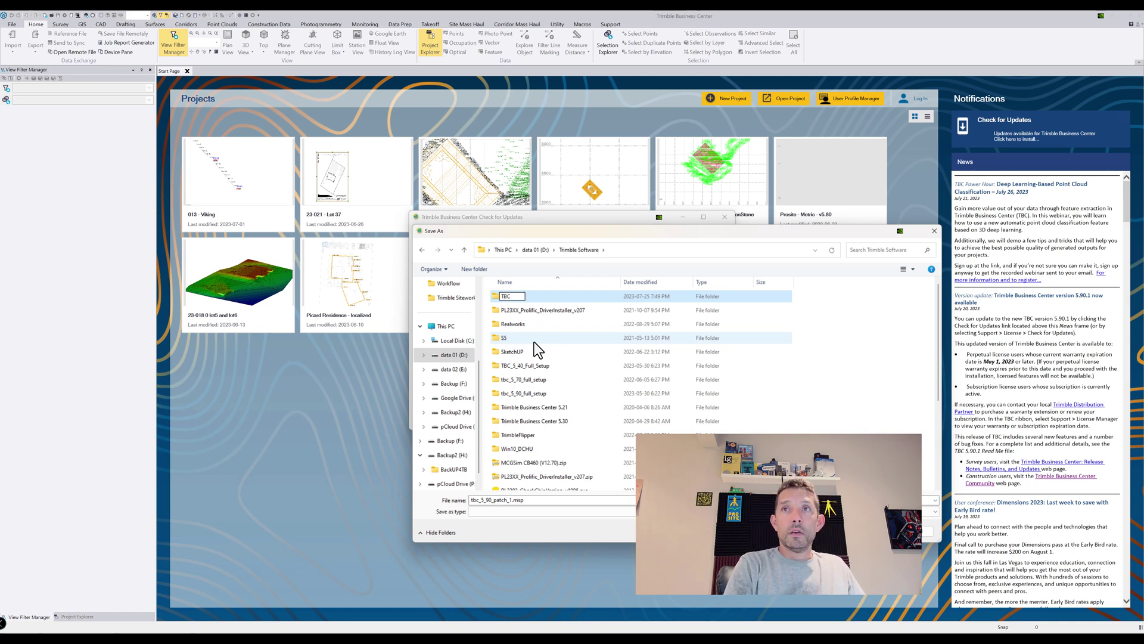
type("_5")
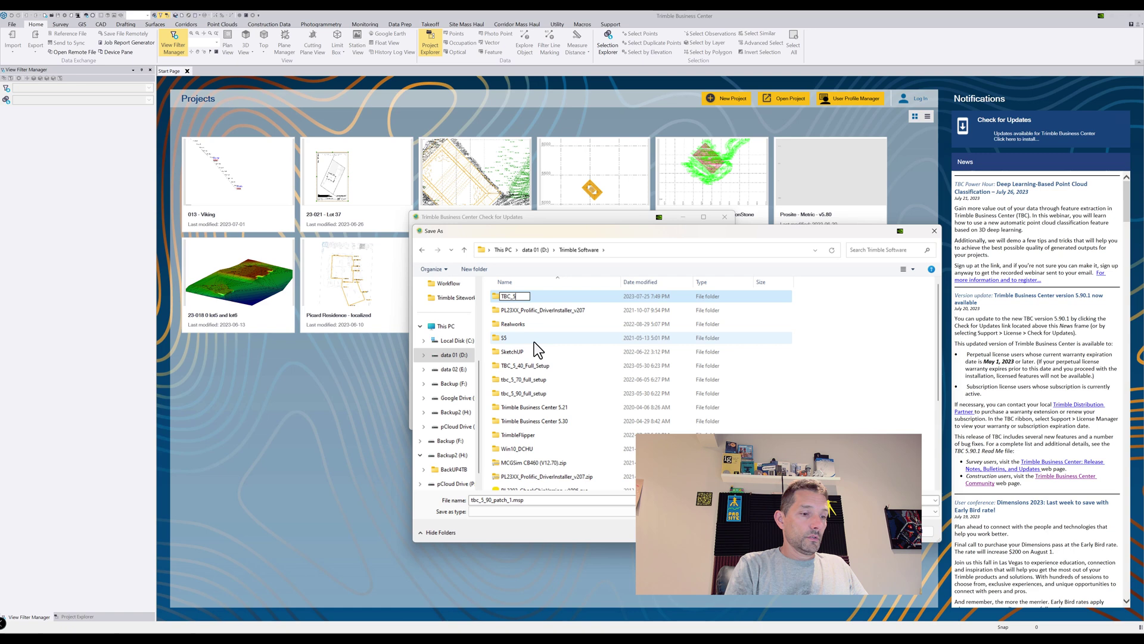
type(".90")
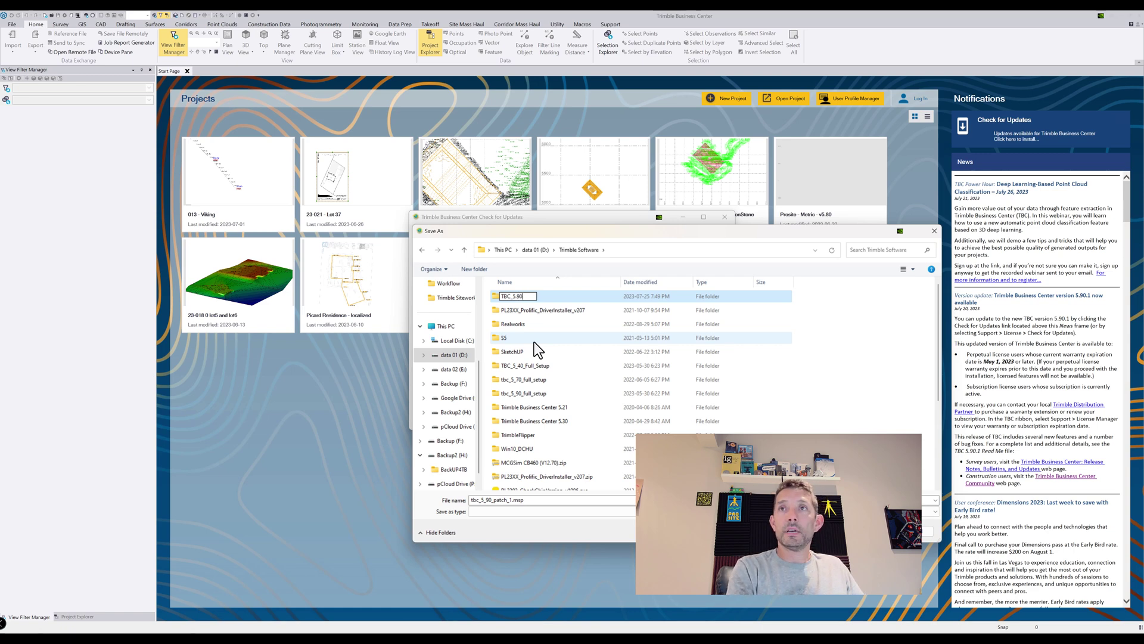
type(".1")
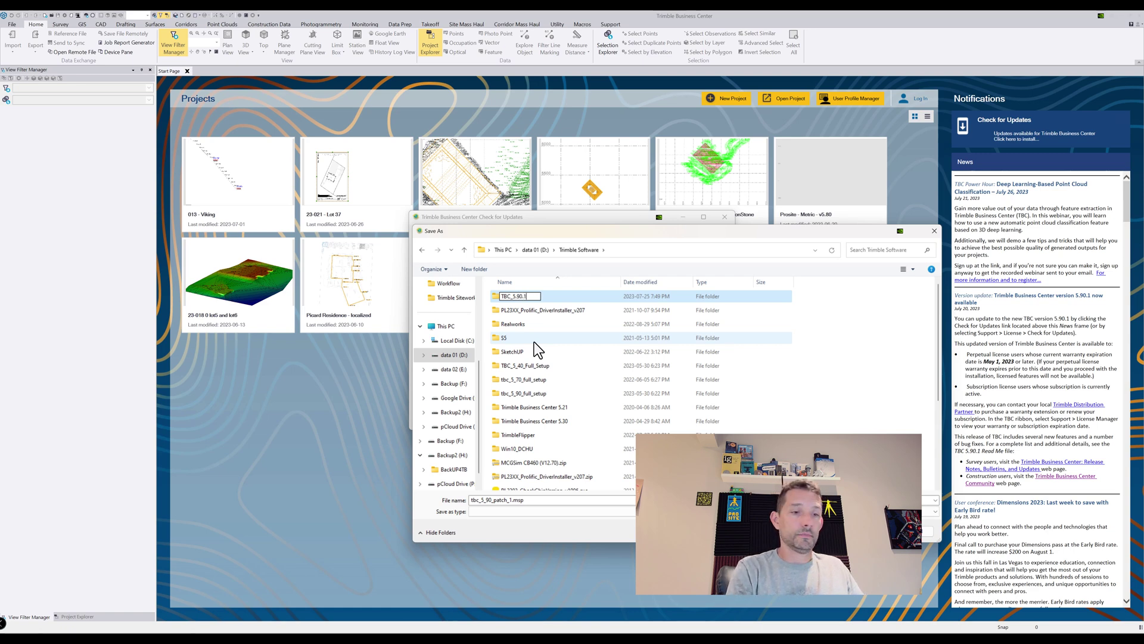
type("_apply")
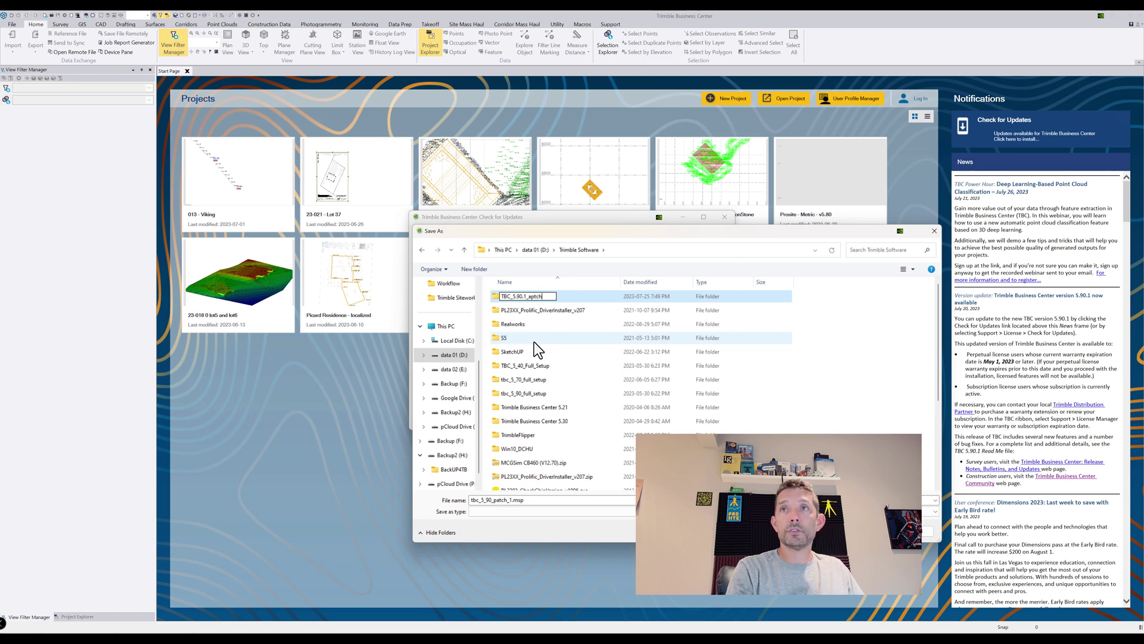
key("Return")
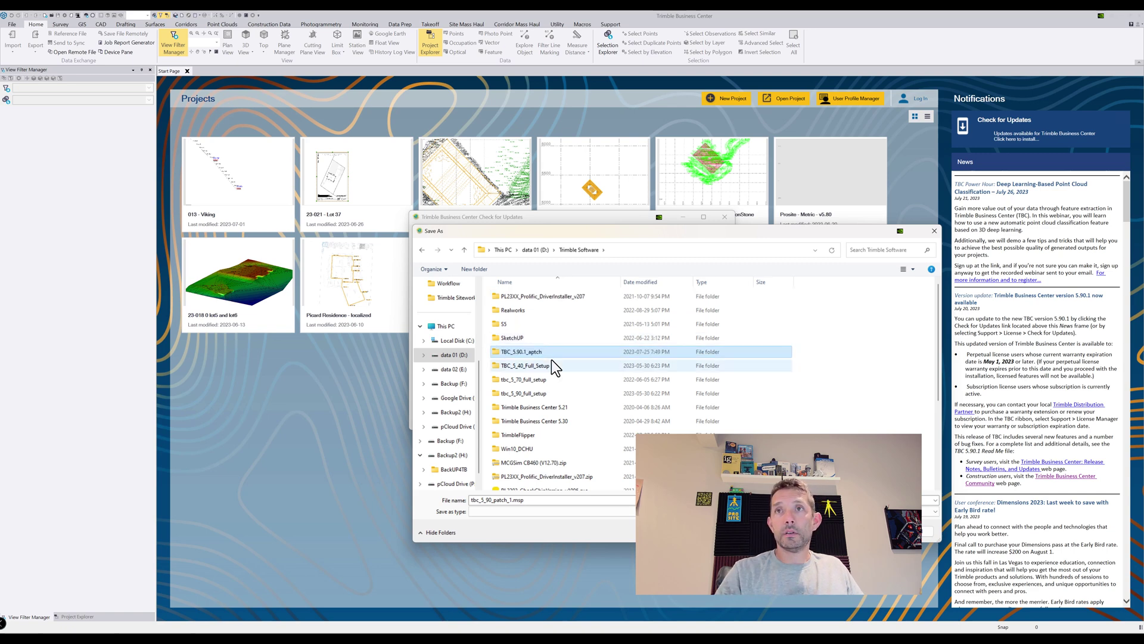
left_click(542, 353)
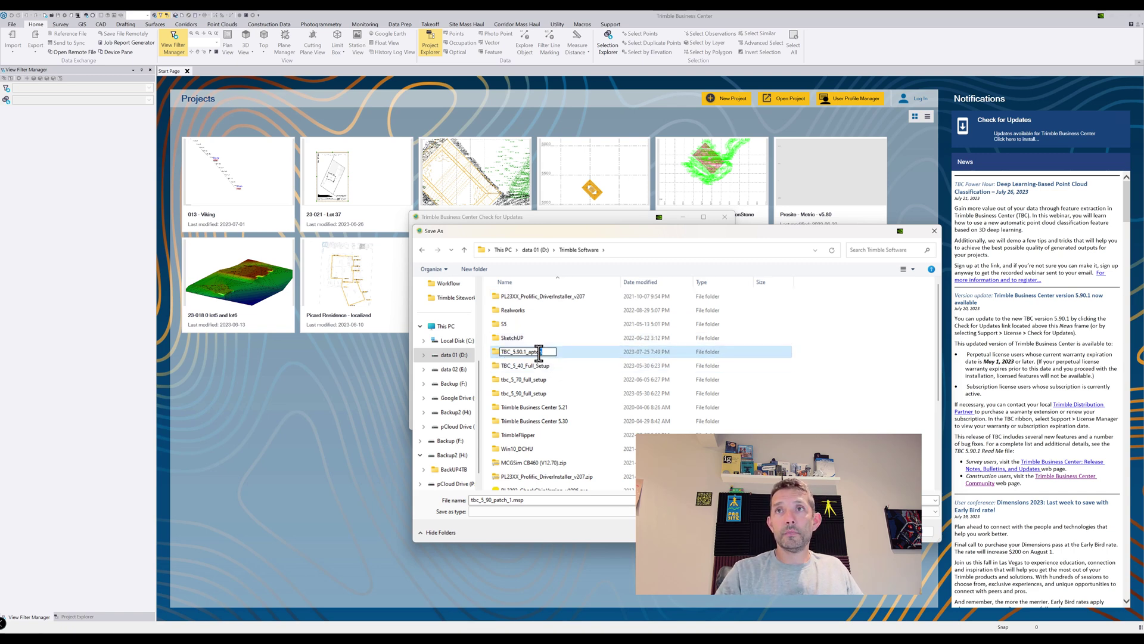
left_click_drag(555, 351, 529, 352)
type("patch")
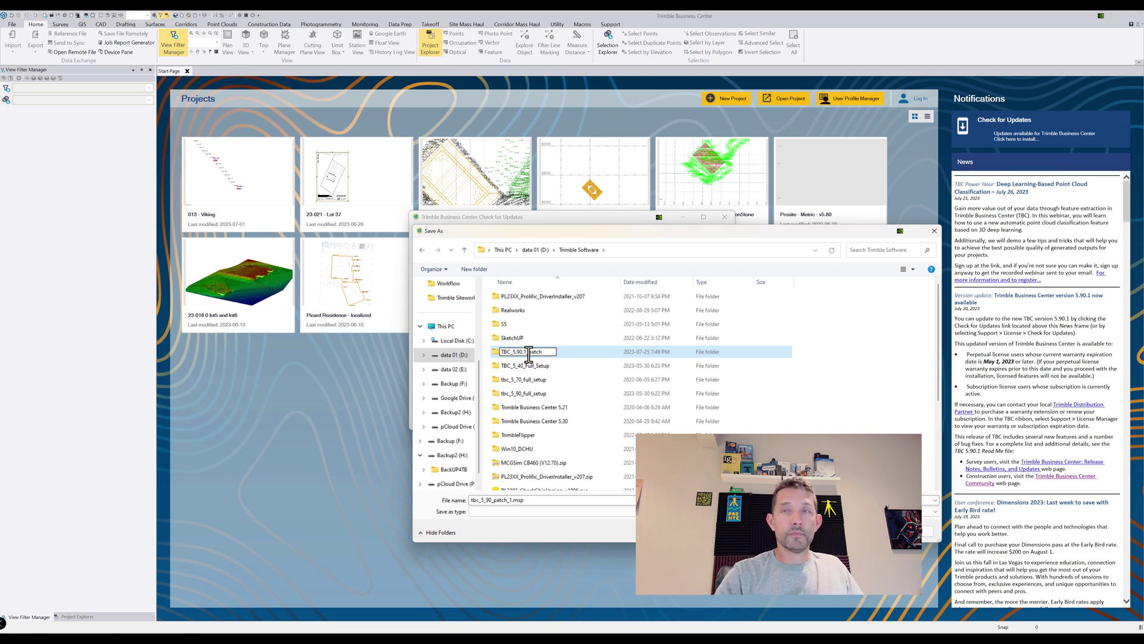
key("Return")
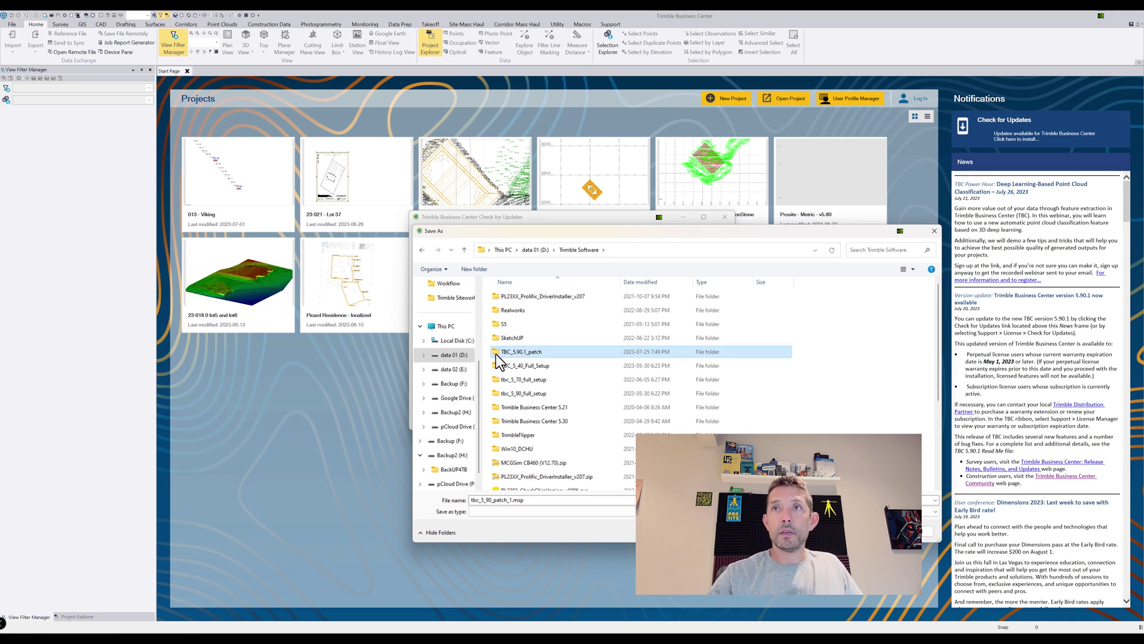
double_click(500, 358)
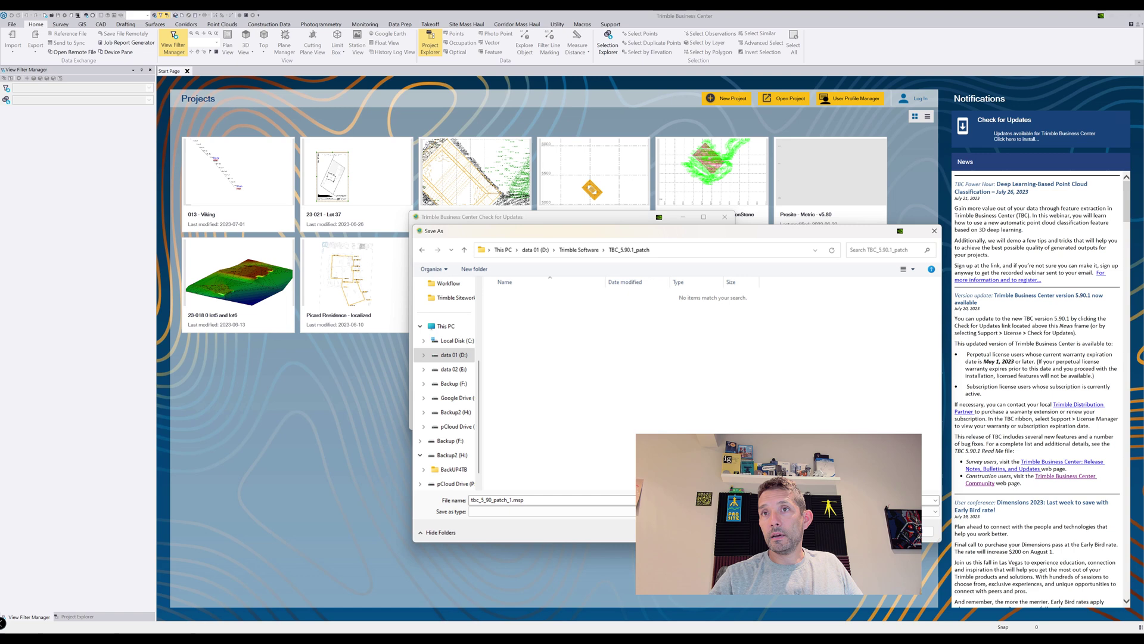
key("Return")
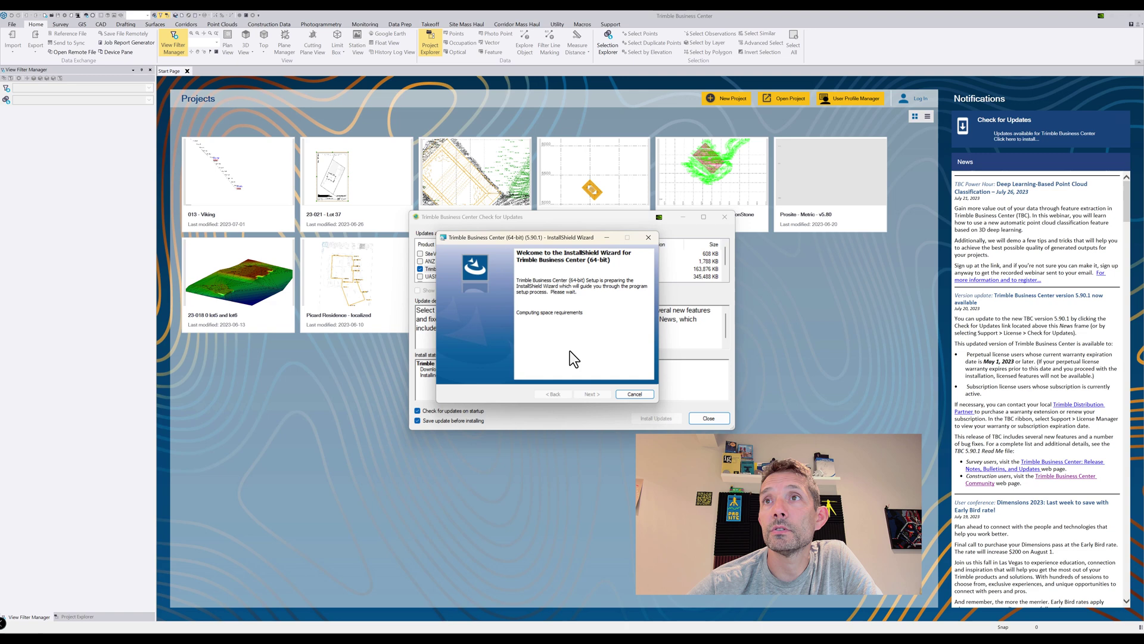
Keep the InstallShield wizard moved aside while the 5.90.1 patch downloads and prepares.
left_click_drag(562, 237, 584, 319)
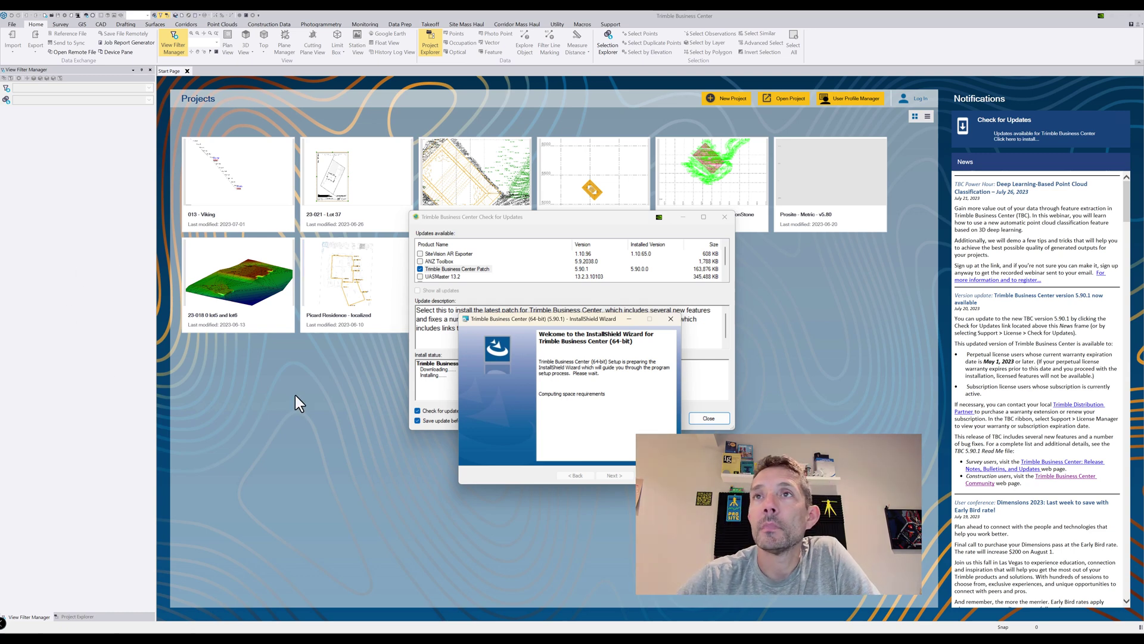
mouse_move(602, 321)
left_mouse_down()
mouse_move(613, 286)
mouse_move(602, 316)
left_mouse_up()
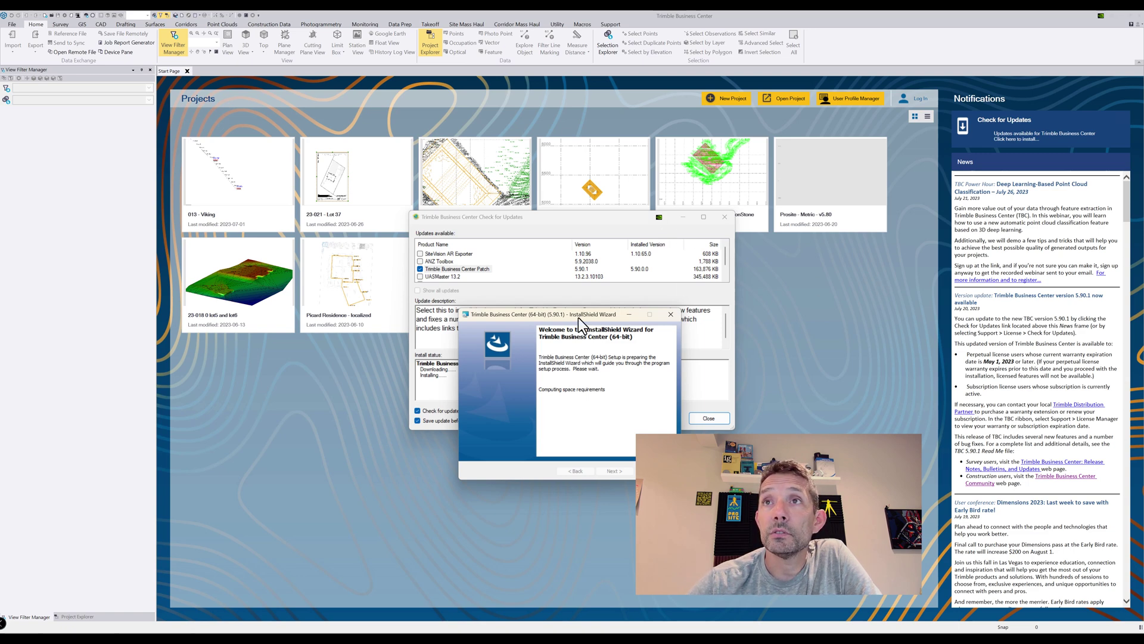
left_click_drag(578, 317, 581, 301)
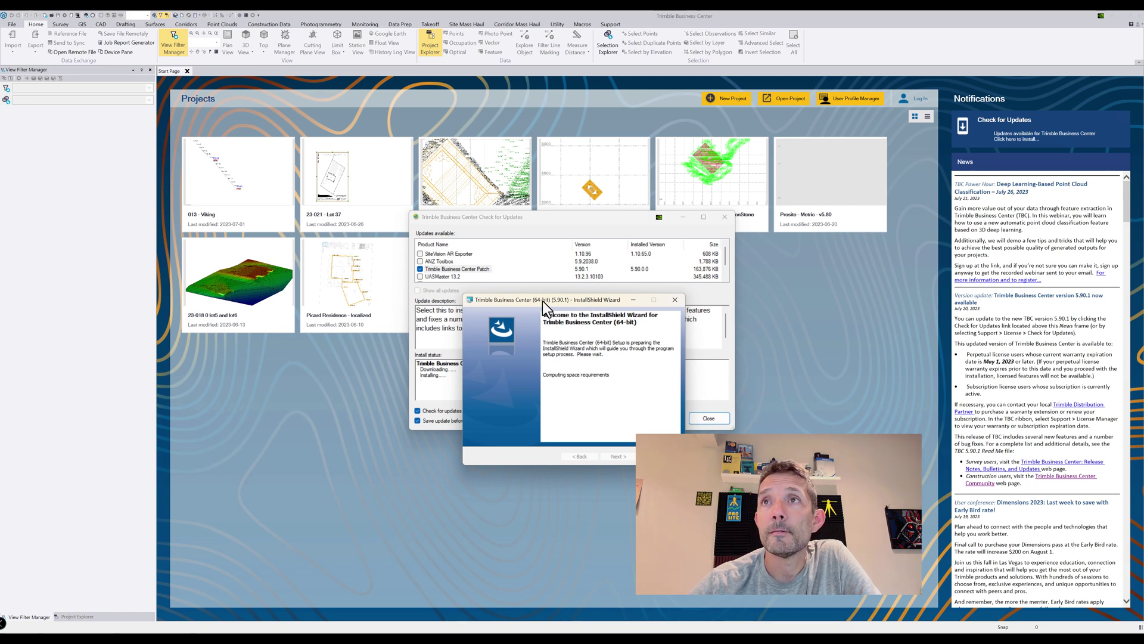
left_click_drag(542, 302, 538, 326)
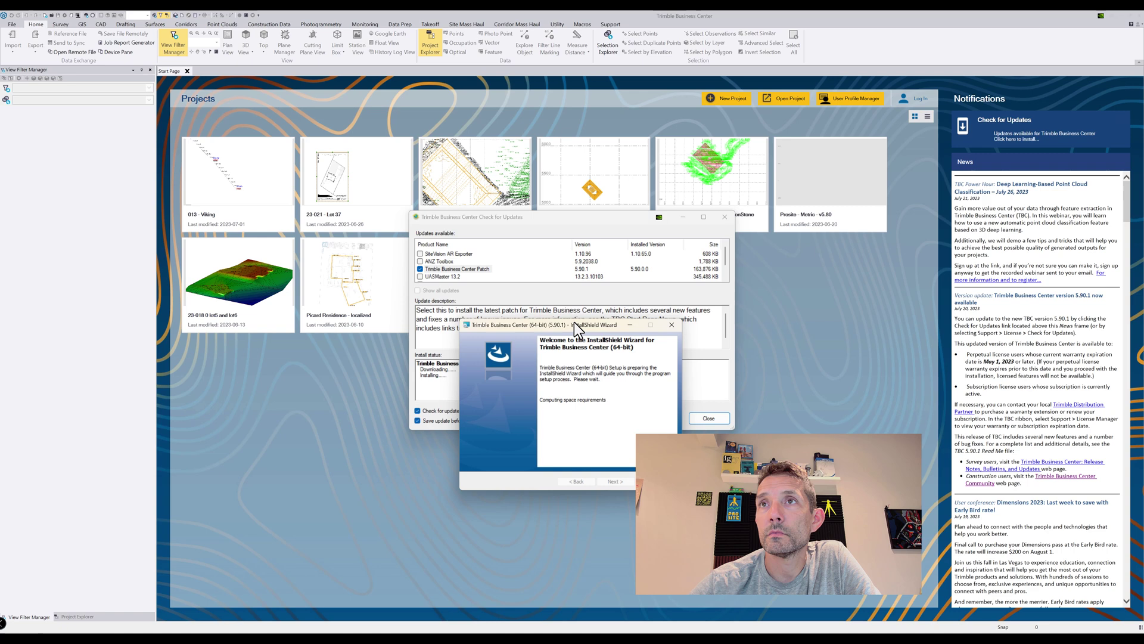
left_click_drag(574, 322, 643, 391)
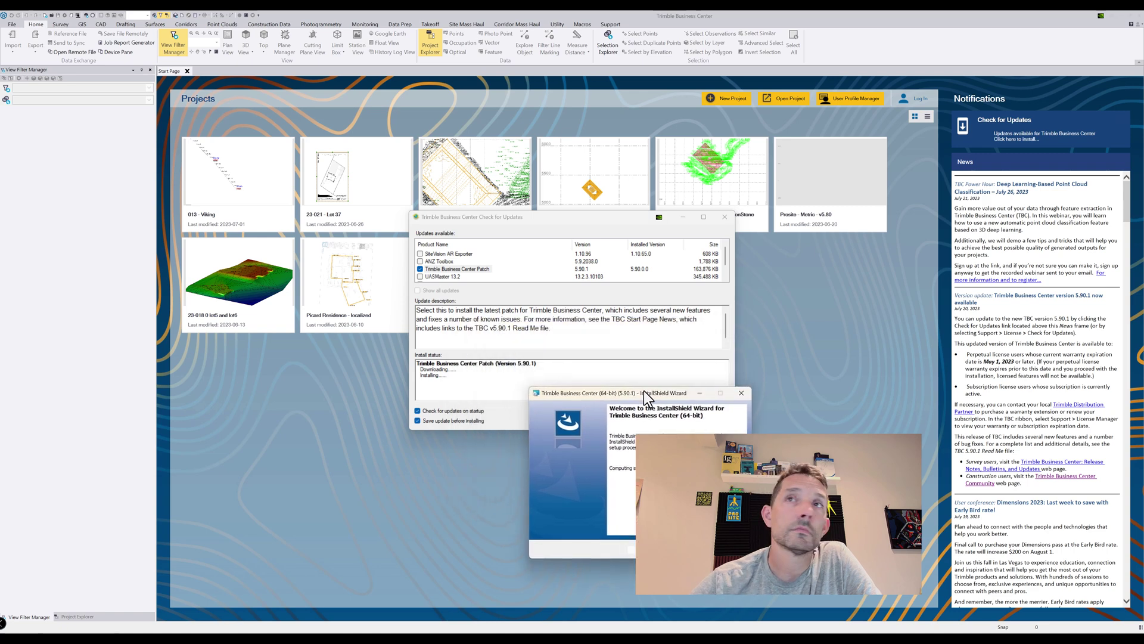
Close the update checker, recentre the setup wizard, and start the patch update.
left_click(725, 217)
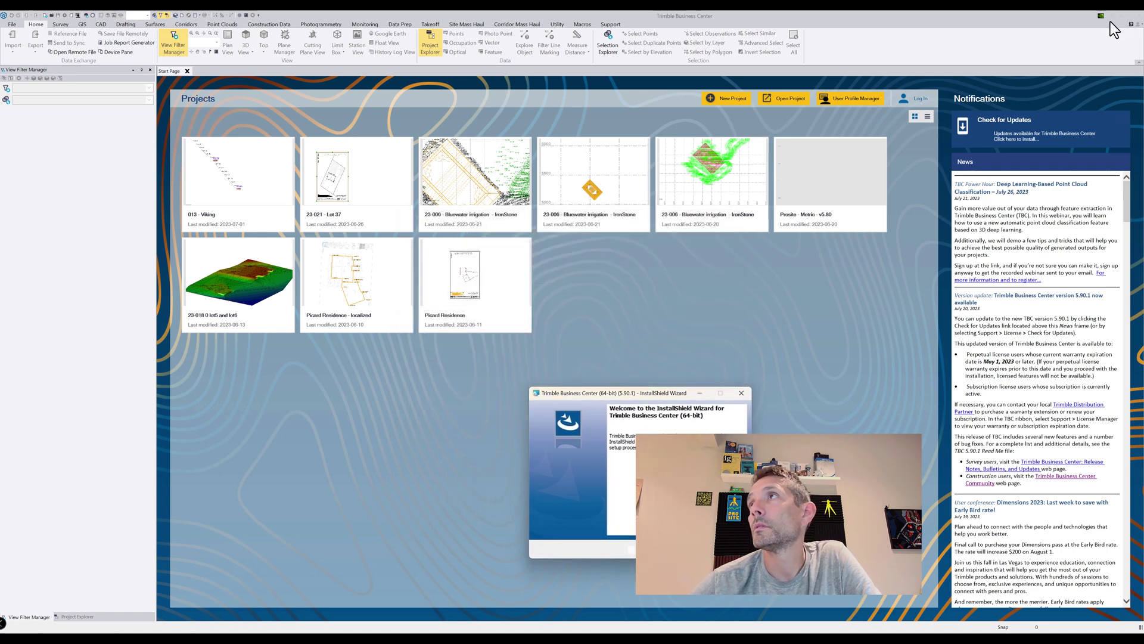
left_click_drag(614, 391, 602, 282)
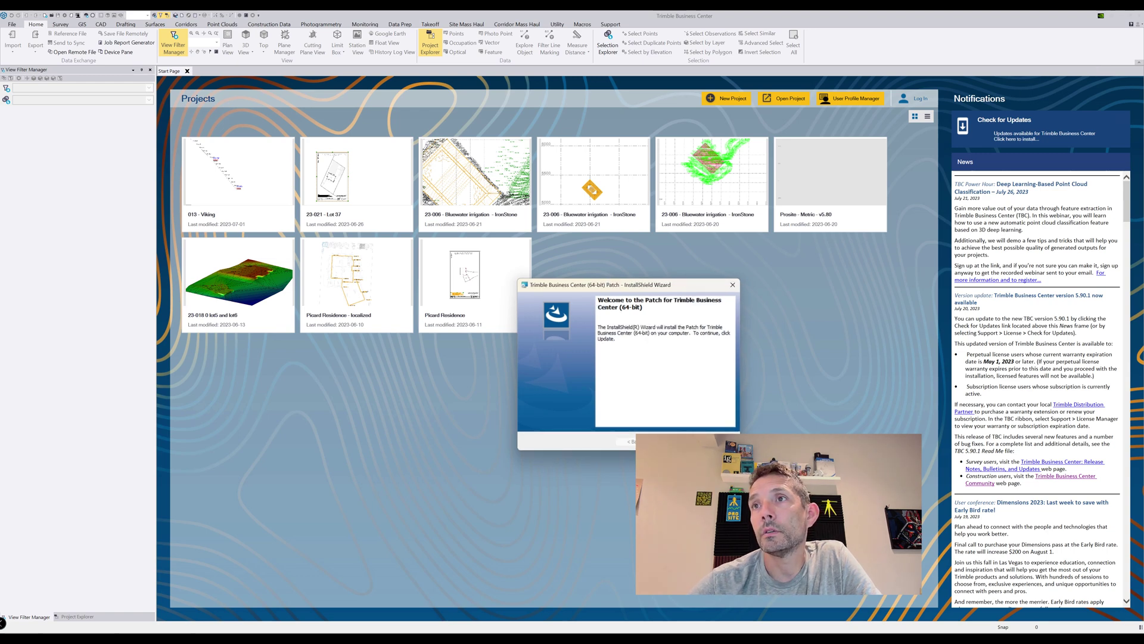
key("Return")
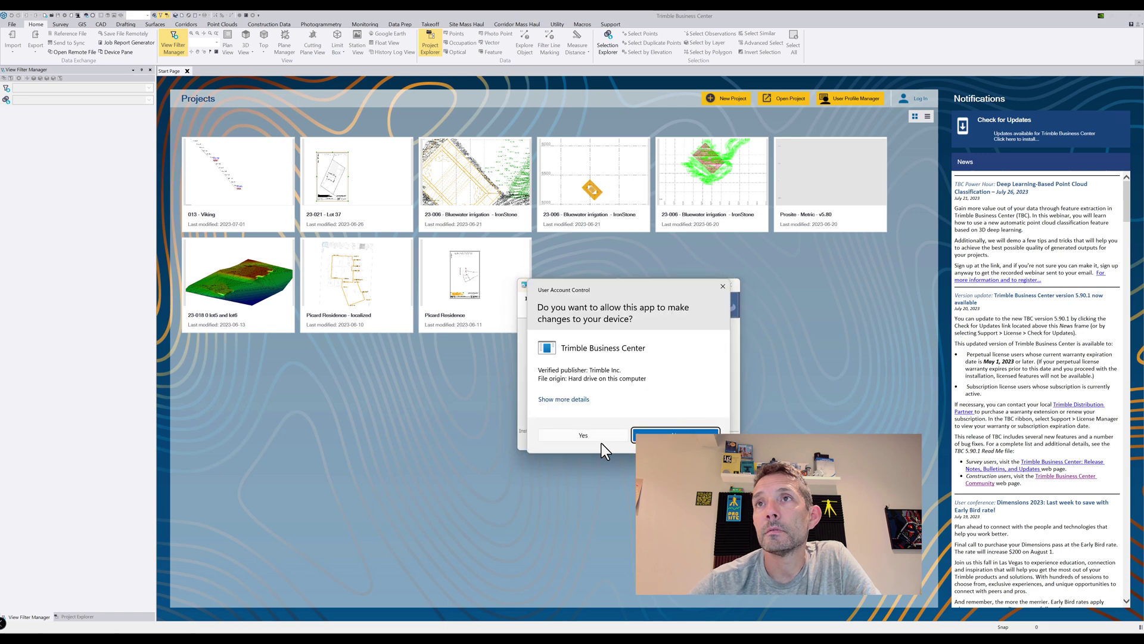
Approve the User Account Control prompt and move the files-in-use notice aside.
left_click(598, 441)
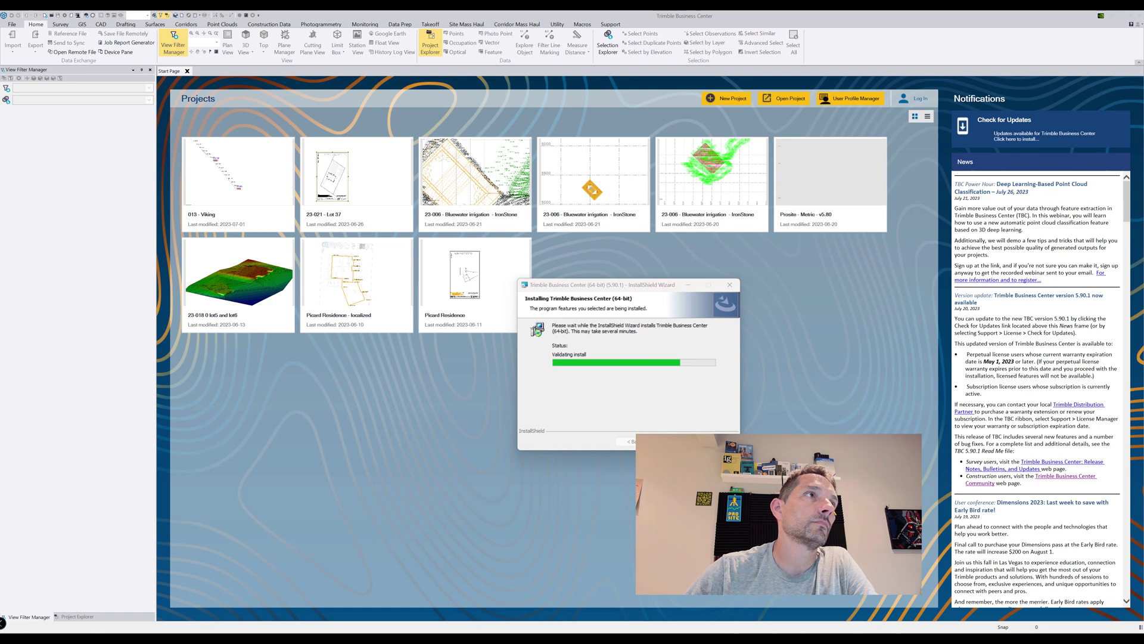
left_click_drag(738, 342, 582, 374)
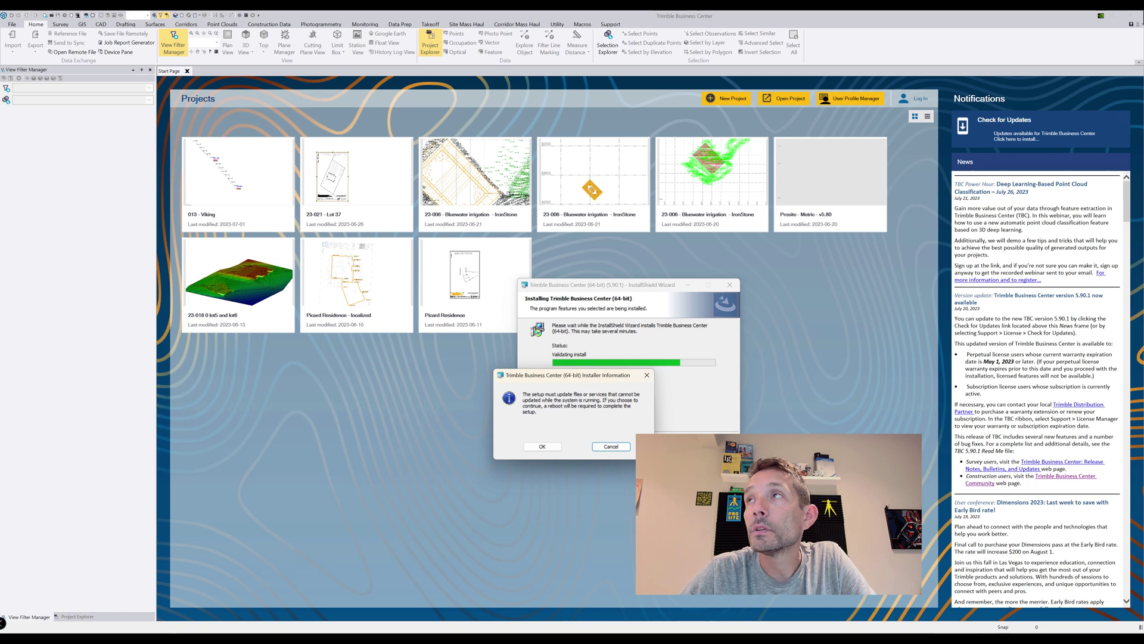
Close Trimble Business Center and accept the Installer Information notice so installation completes.
left_click(1136, 23)
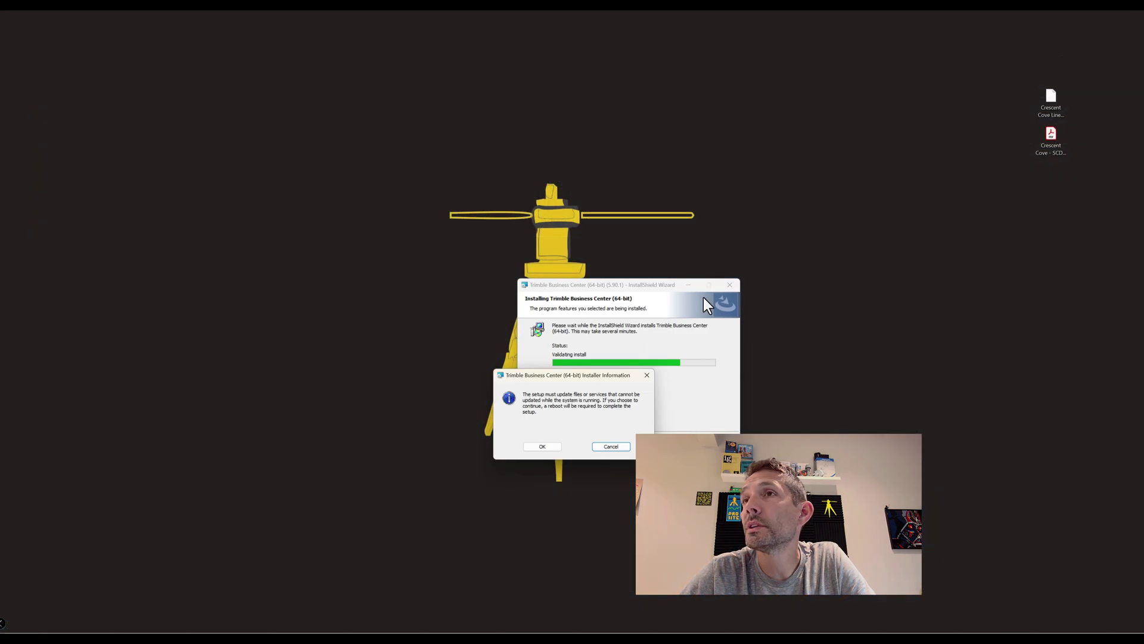
left_click(545, 446)
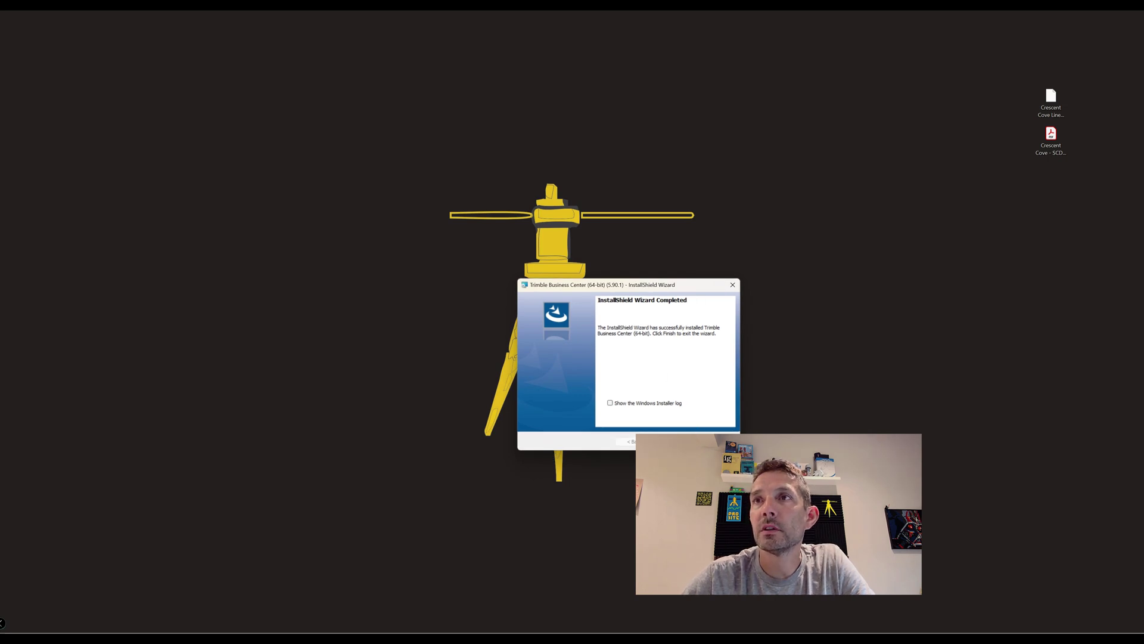
Close the patch setup wizard and decline the computer restart for now.
key("Return")
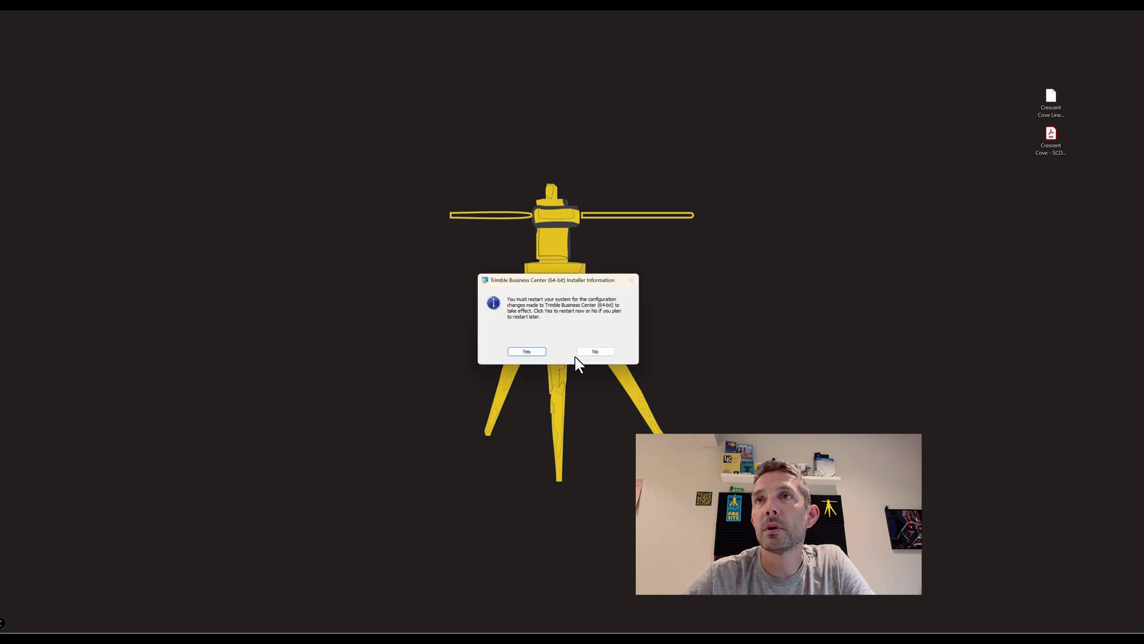
left_click(591, 352)
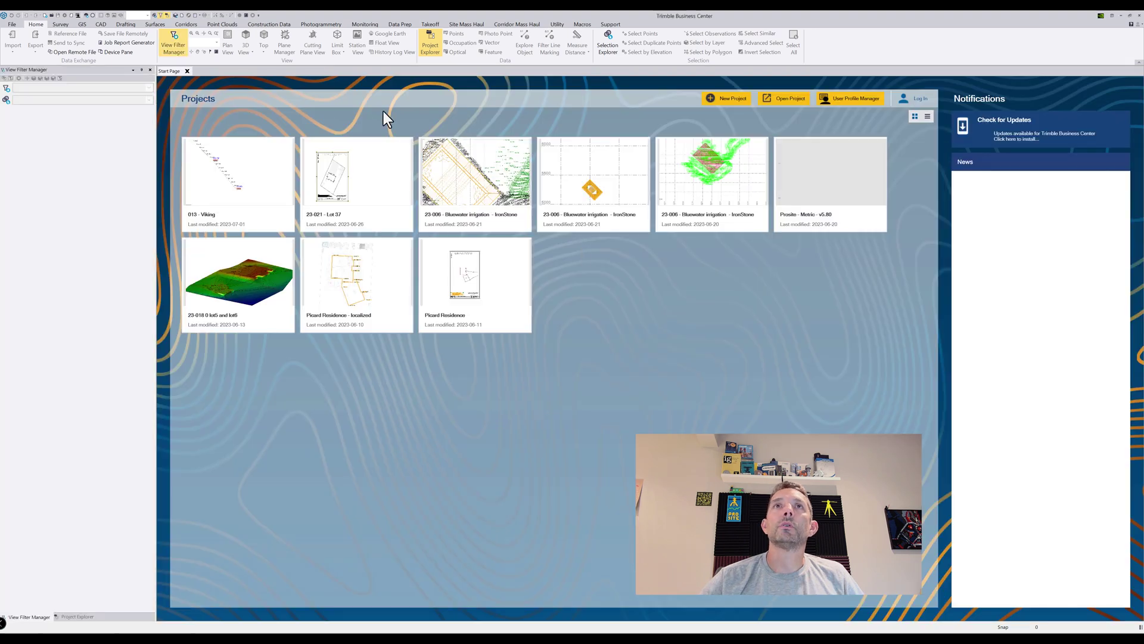
Check for updates and confirm 5.90.1 is no longer listed as available.
left_click(1031, 139)
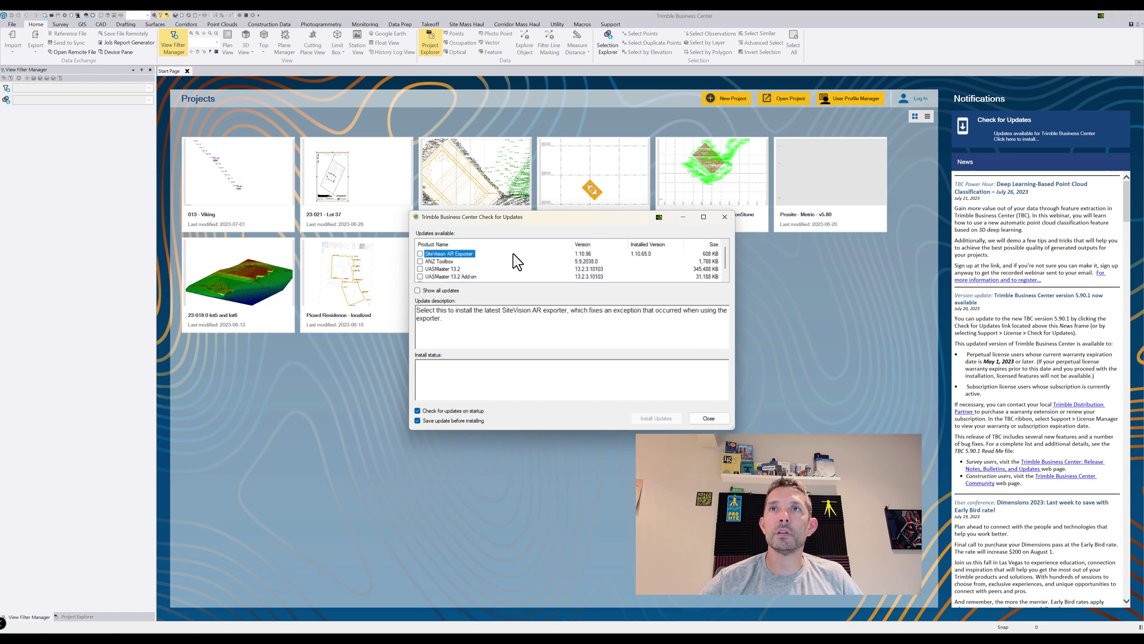
scroll(557, 266, "down", 1)
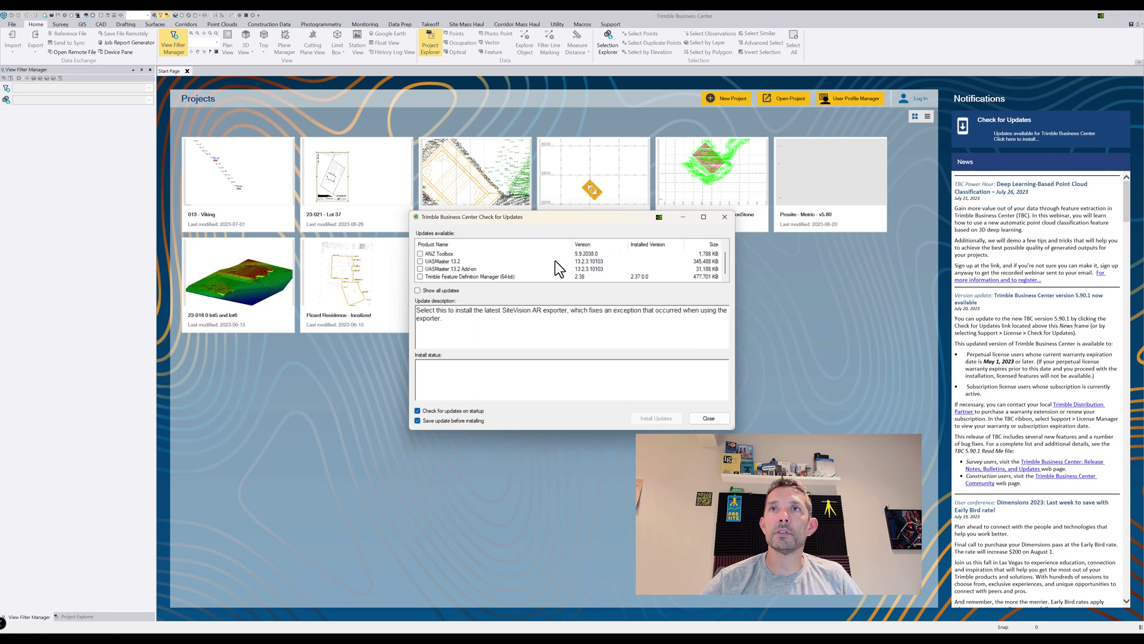
left_click(723, 218)
Review the installed version in Support > About, then close it.
left_click(610, 23)
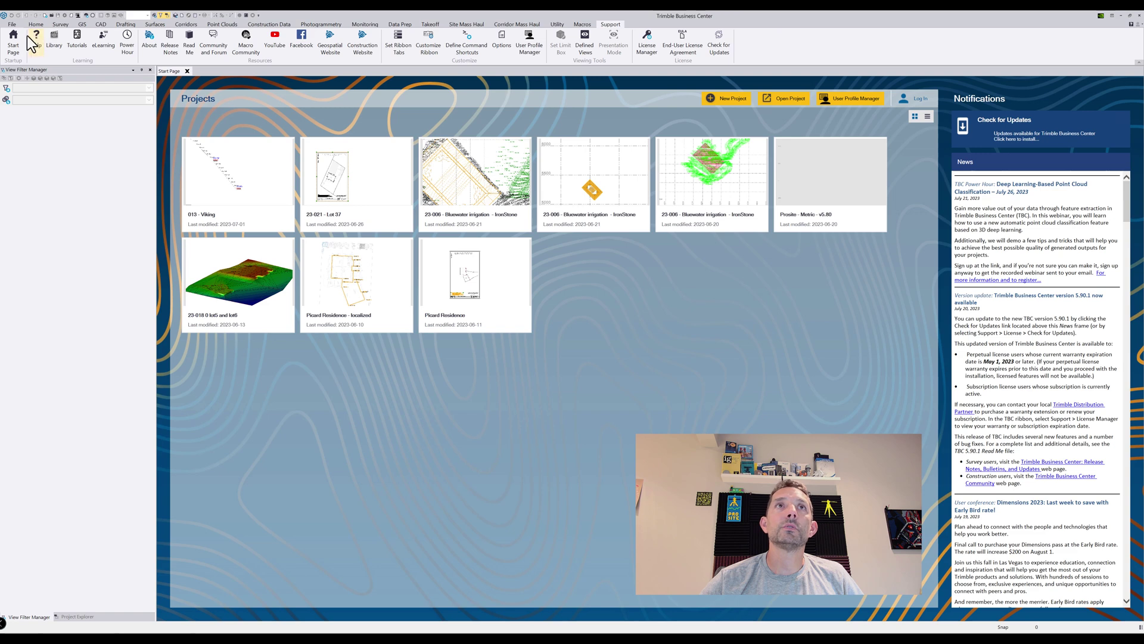
left_click(150, 41)
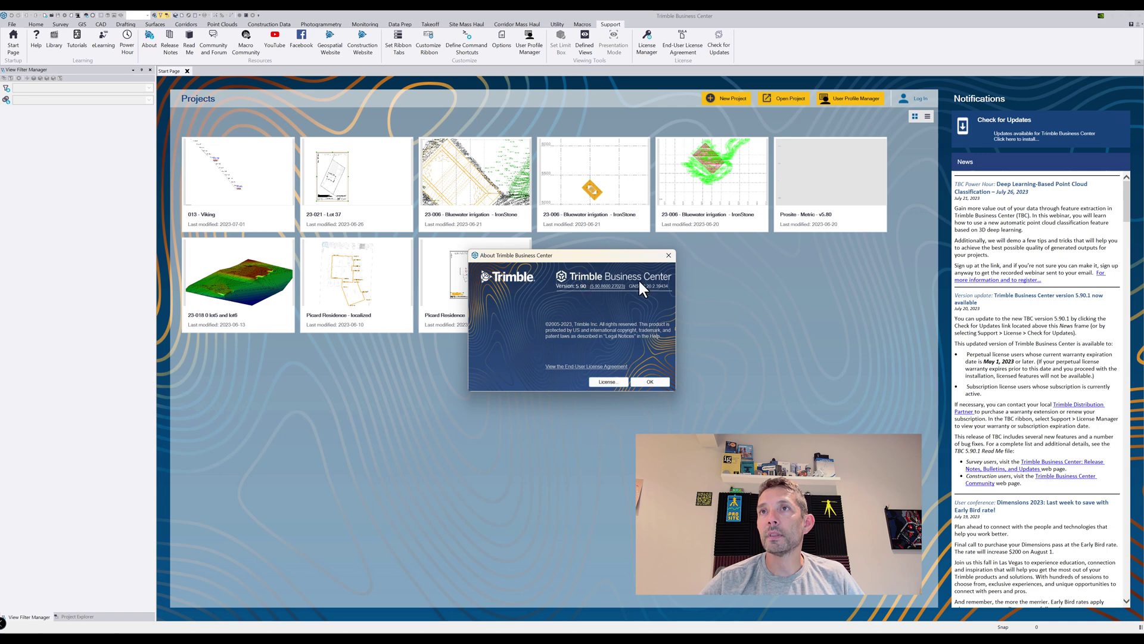
left_click(669, 256)
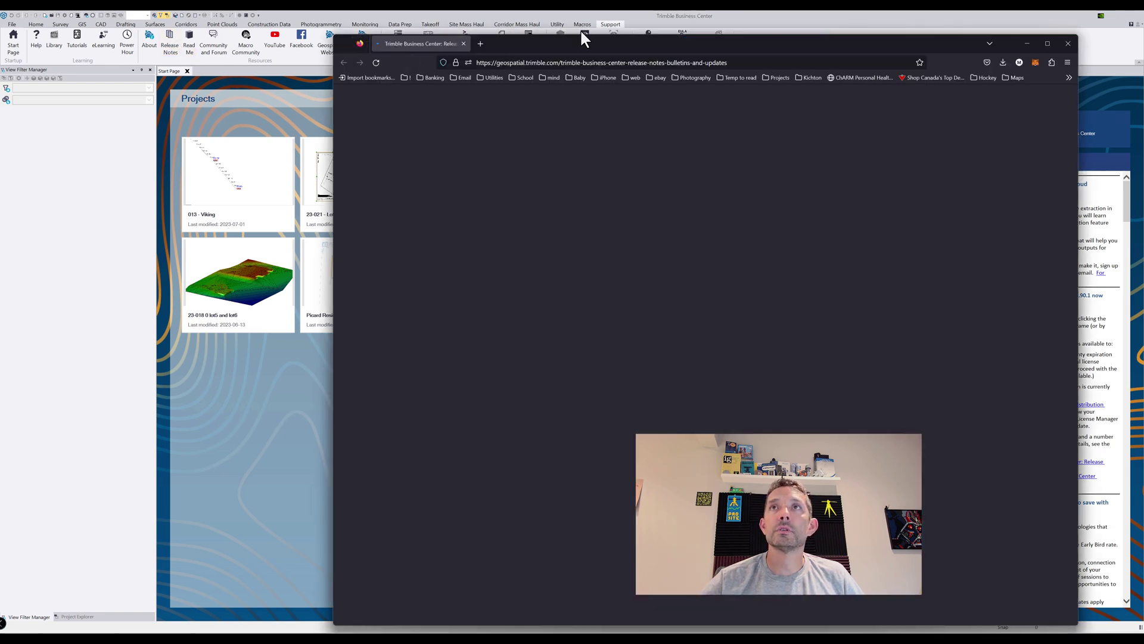
Move the browser window showing the TBC release notes, bulletins and updates page into view.
left_click_drag(581, 36, 465, 29)
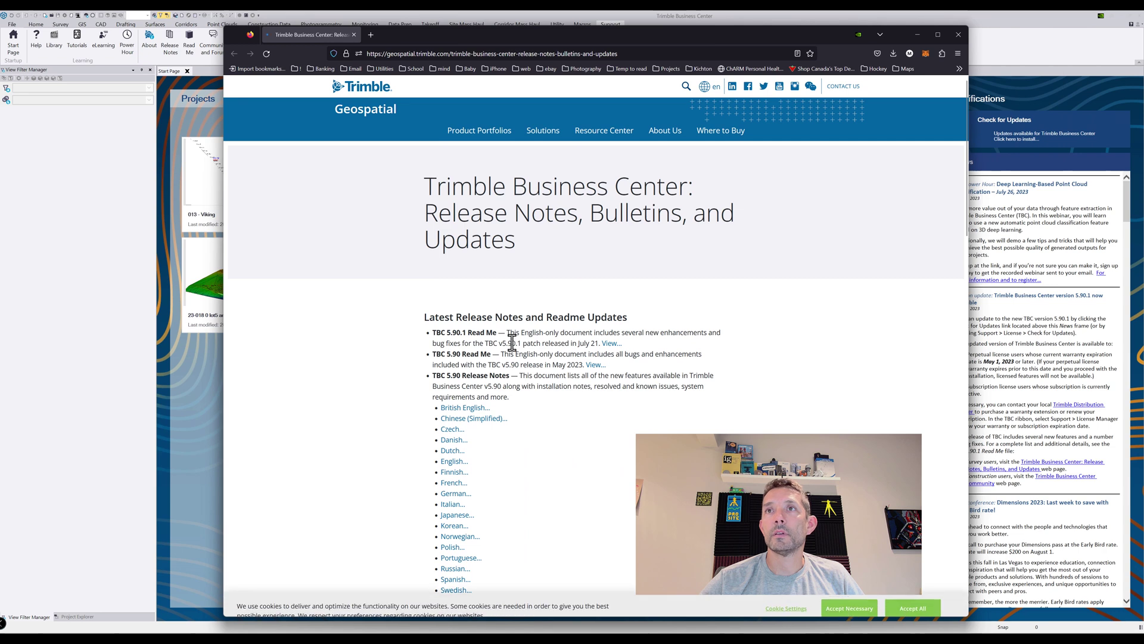